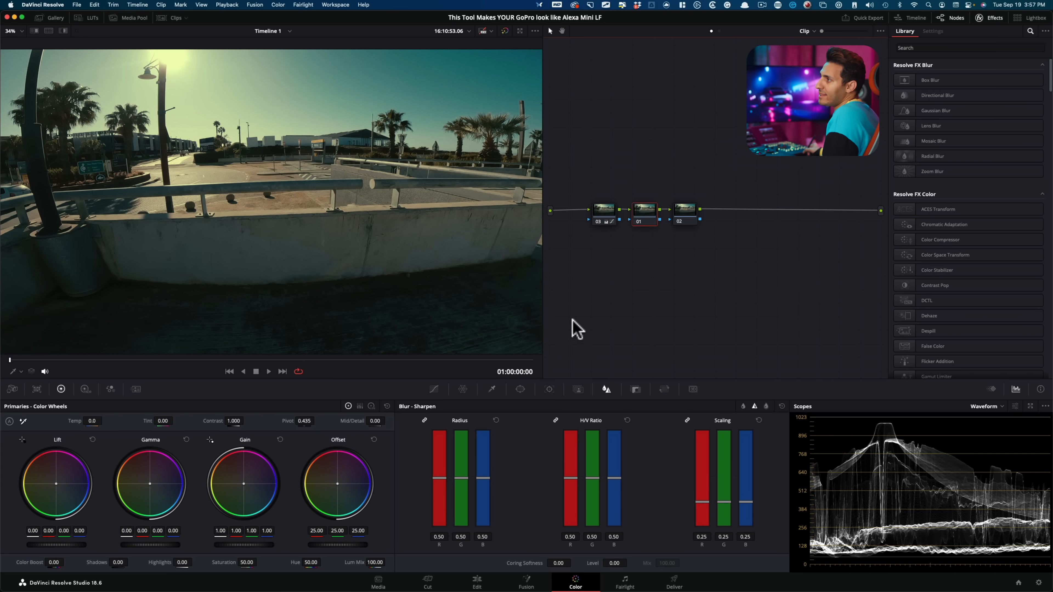
Review the parkour clip's lens distortion and correct it by running the Lens Correction analysis on the Edit page.
{"action": "key", "text": "space"}
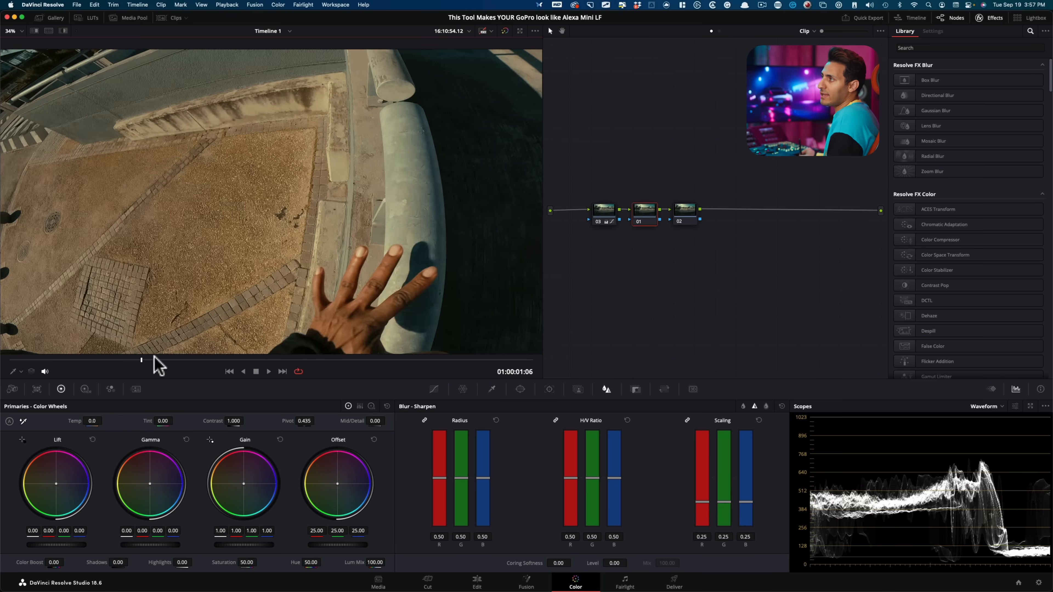
{"action": "left_click", "coordinate": [264, 359]}
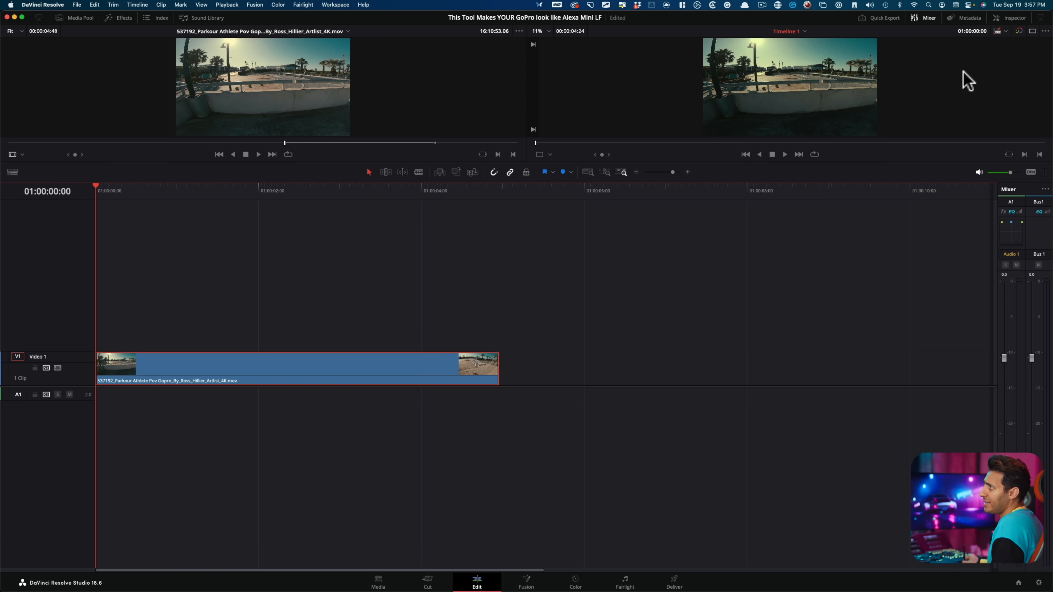
{"action": "left_click", "coordinate": [1005, 18]}
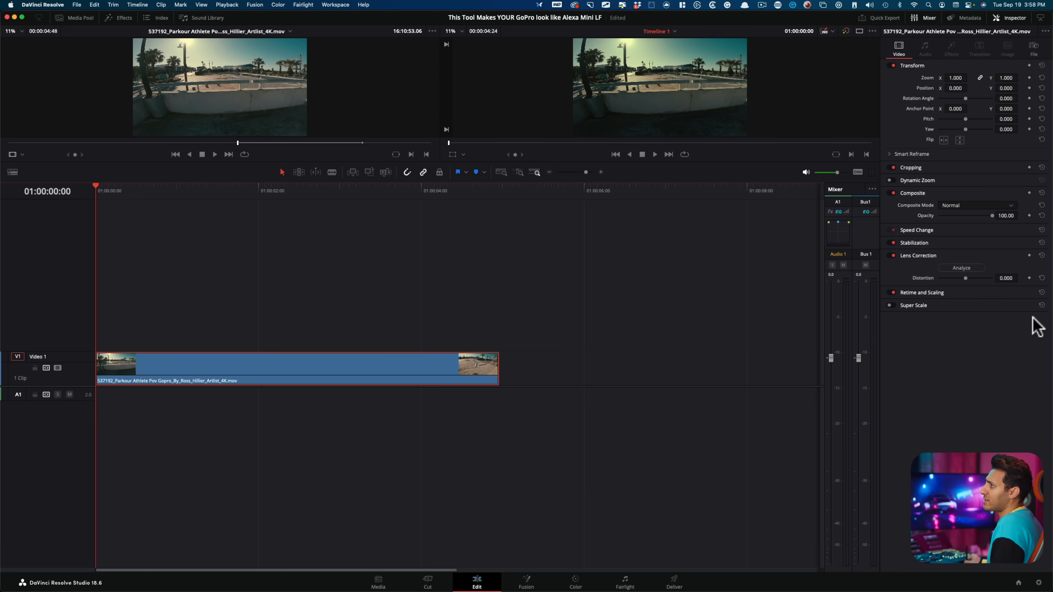
{"action": "left_click", "coordinate": [919, 257]}
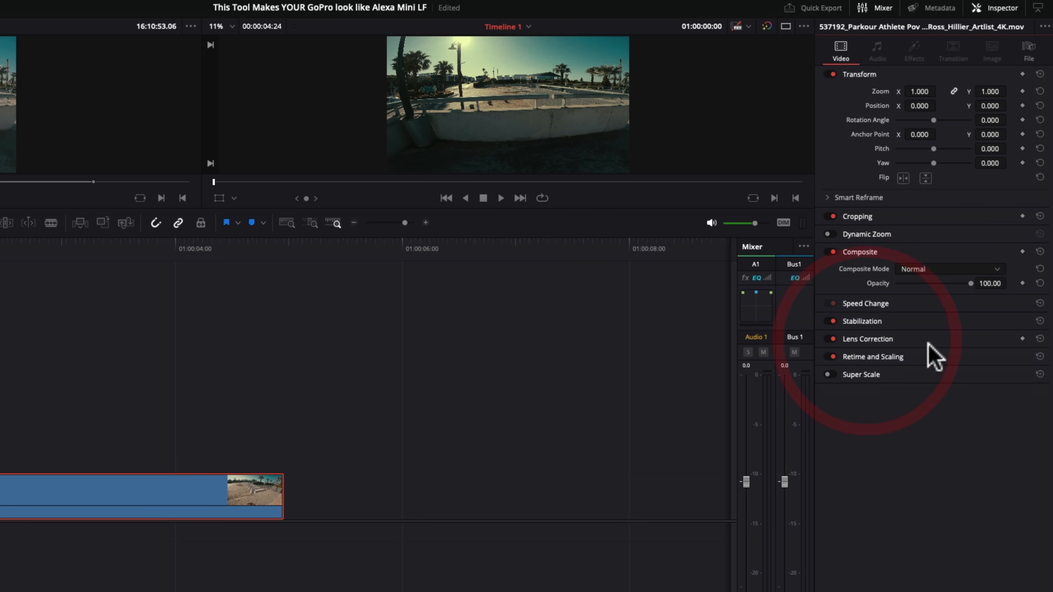
{"action": "left_click", "coordinate": [882, 339]}
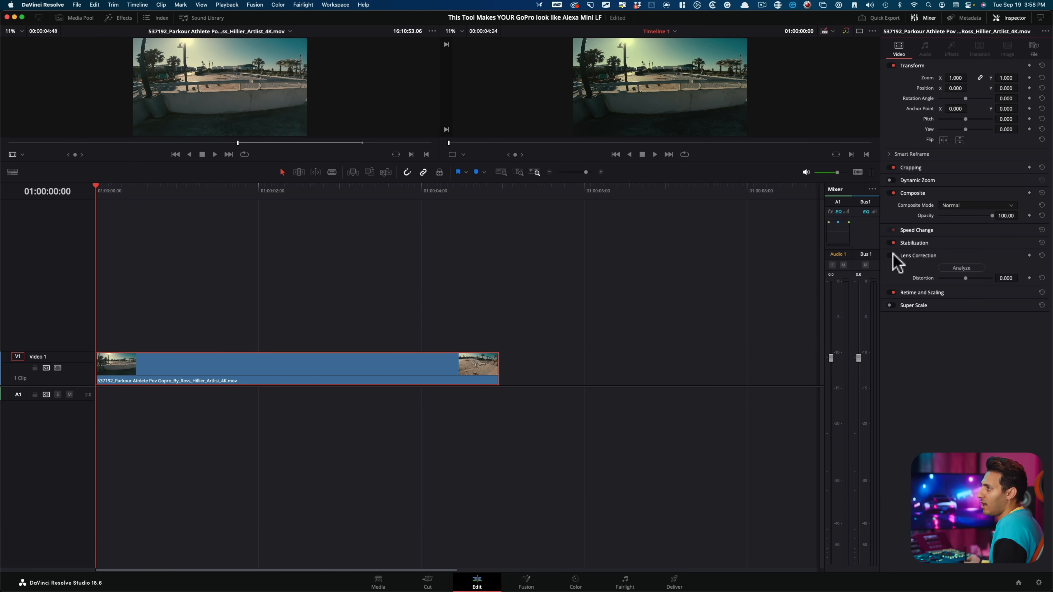
{"action": "left_click", "coordinate": [893, 256]}
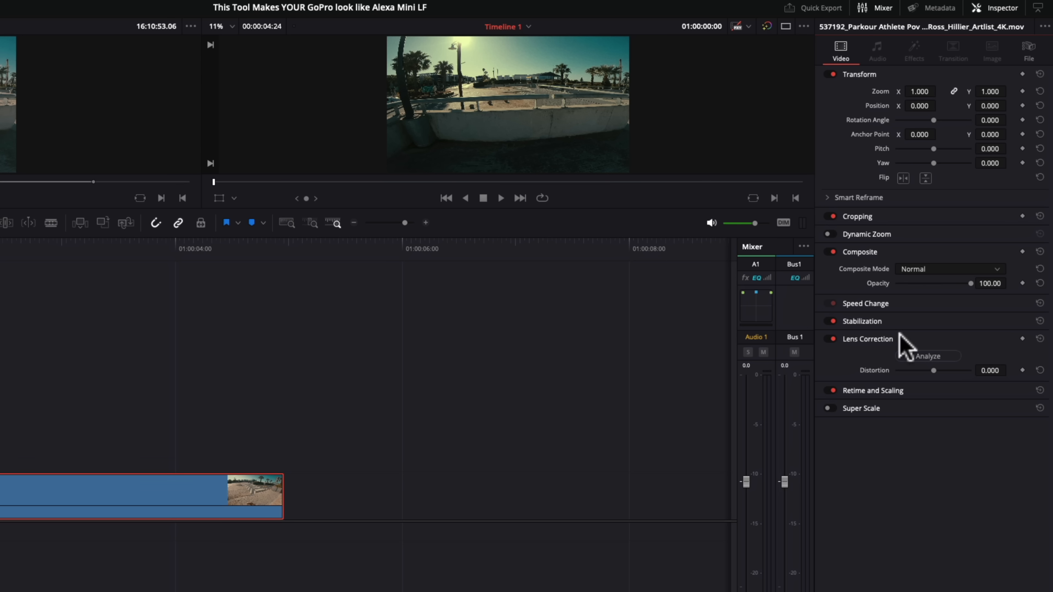
{"action": "left_click", "coordinate": [933, 357]}
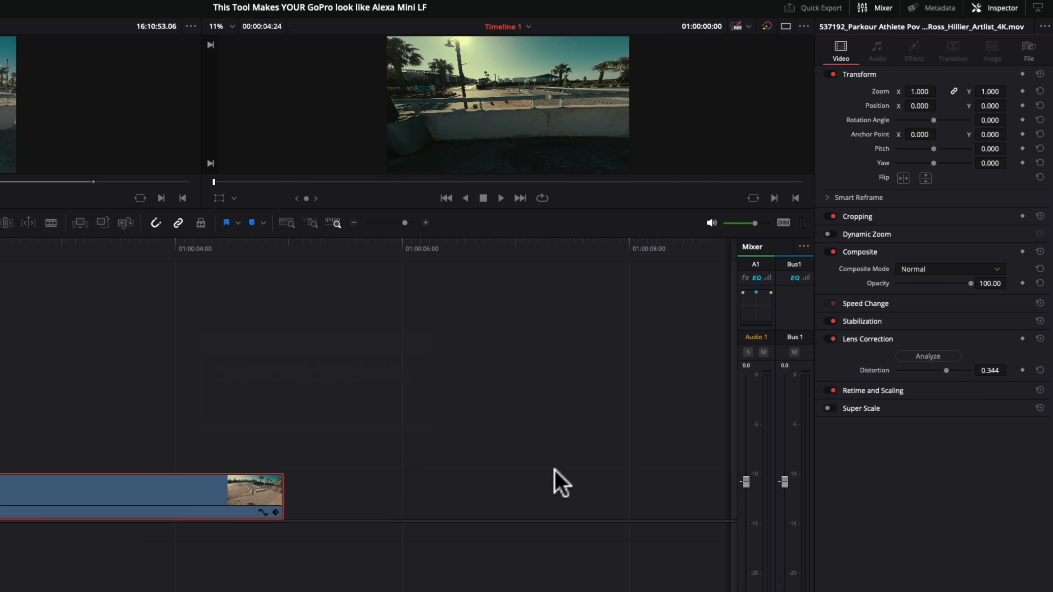
View the lens-corrected clip on the Color page and return to the Edit page.
{"action": "left_click", "coordinate": [421, 339]}
{"action": "key", "text": "shift+6"}
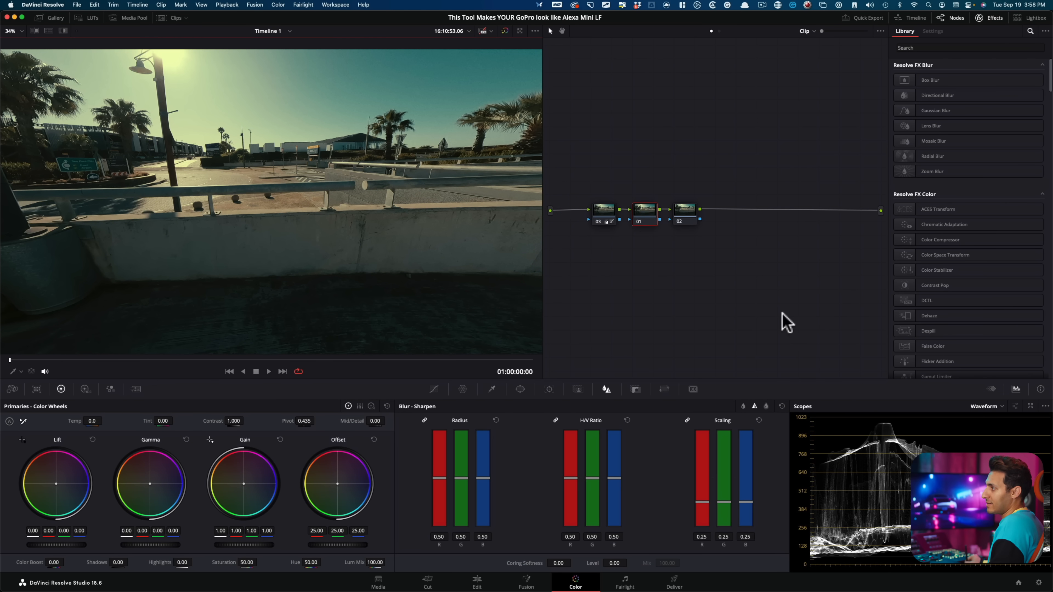
{"action": "key", "text": "shift+4"}
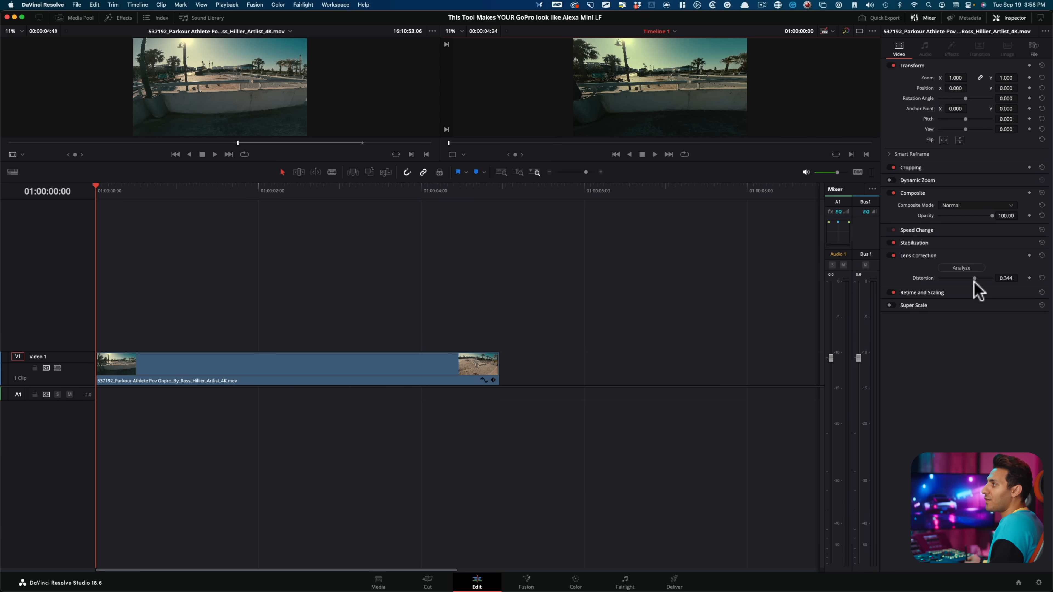
Try a manual lens distortion of about 0.099, and replace it by resetting Lens Correction and analyzing the clip again.
{"action": "left_click_drag", "start_coordinate": [977, 277], "coordinate": [967, 276]}
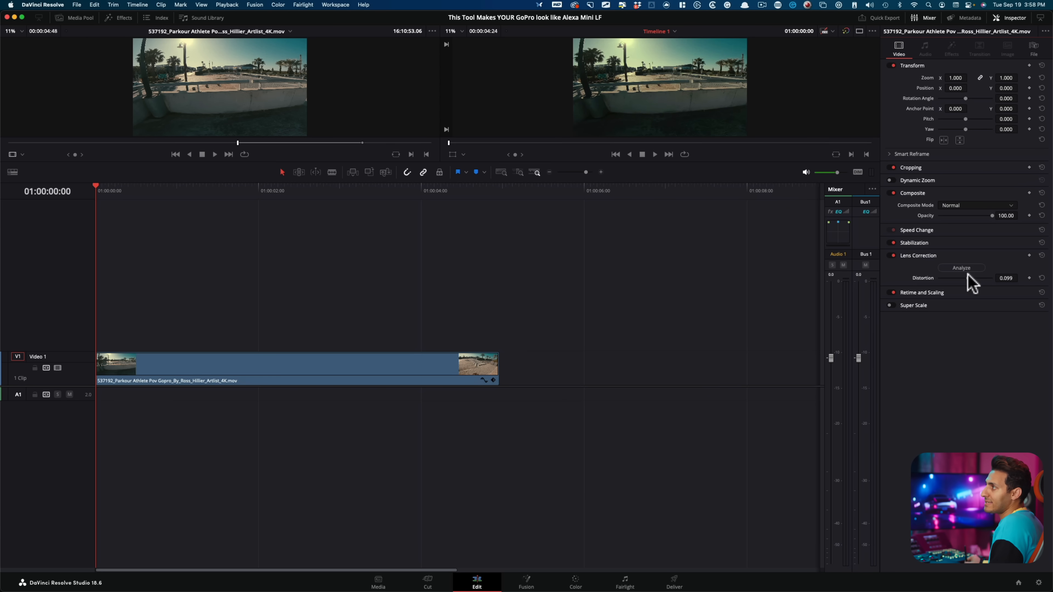
{"action": "left_click", "coordinate": [1042, 255]}
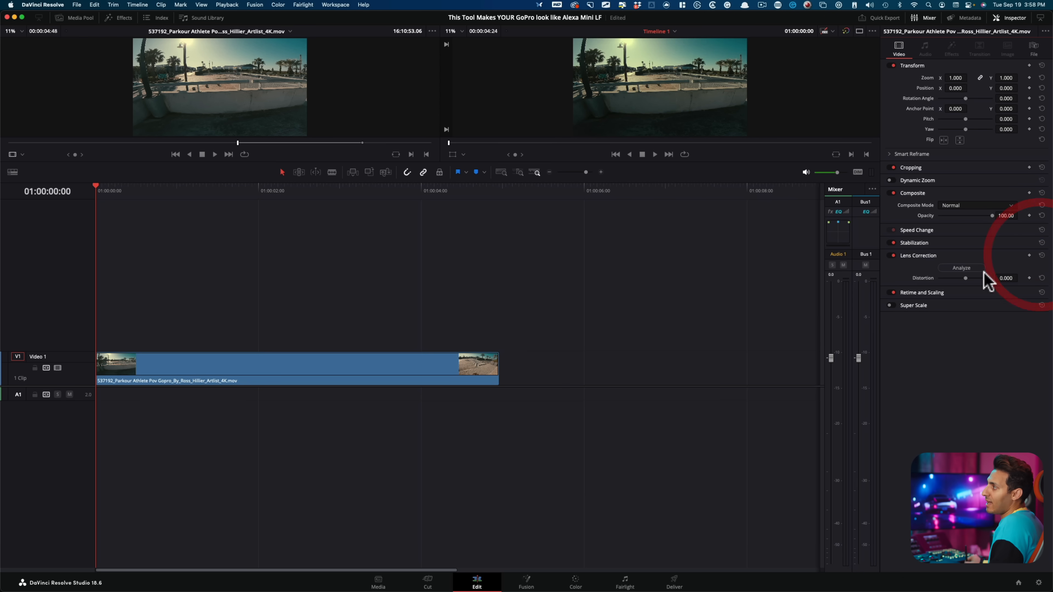
{"action": "left_click", "coordinate": [971, 268]}
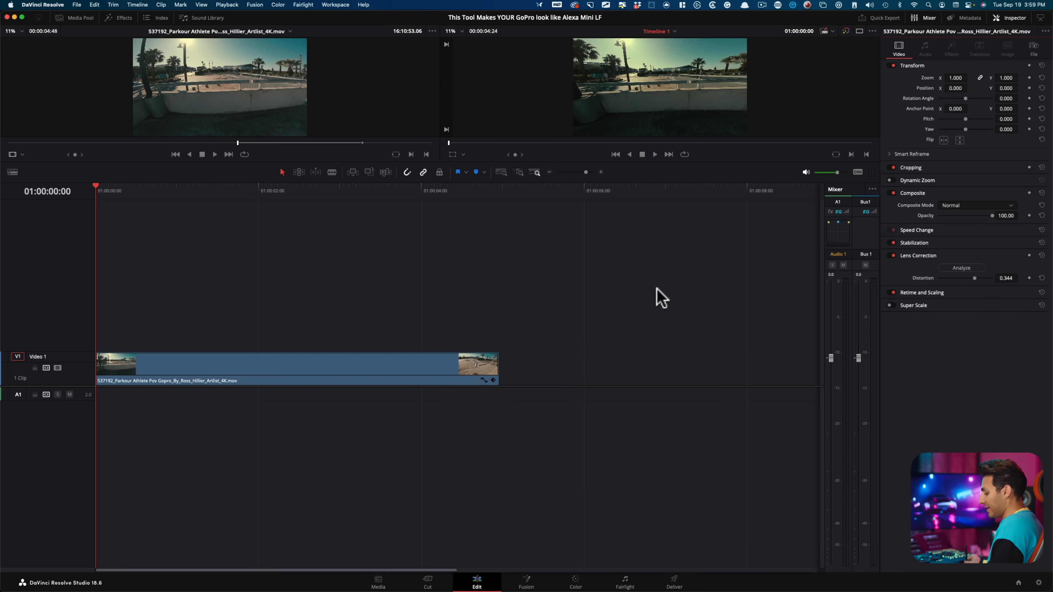
Play the lens-corrected clip on the Color page up to about 01:00:02:12.
{"action": "key", "text": "shift+6"}
{"action": "key", "text": "space"}
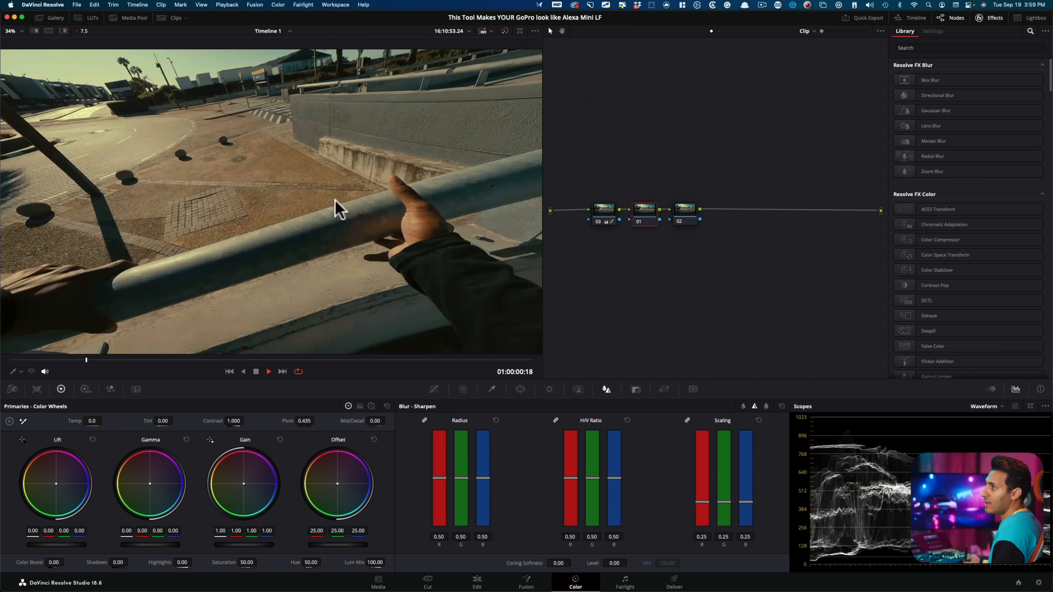
{"action": "key", "text": "space"}
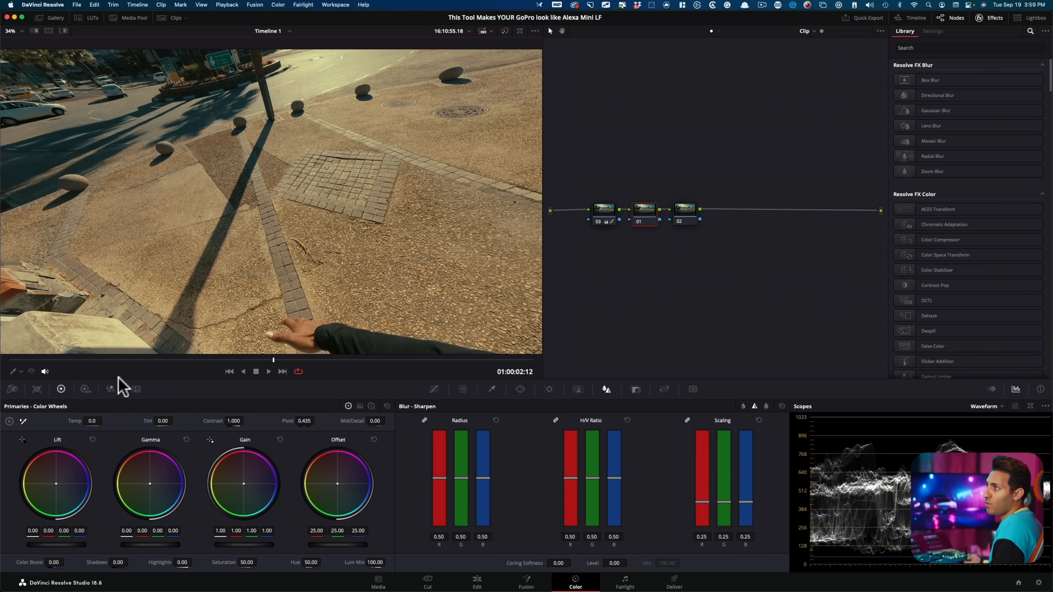
Scrub through the clip on the Edit and Color pages, stepping frame by frame to the hand shot at 01:00:02:14.
{"action": "key", "text": "shift+4"}
{"action": "left_click_drag", "start_coordinate": [279, 195], "coordinate": [90, 200]}
{"action": "left_click", "coordinate": [162, 195]}
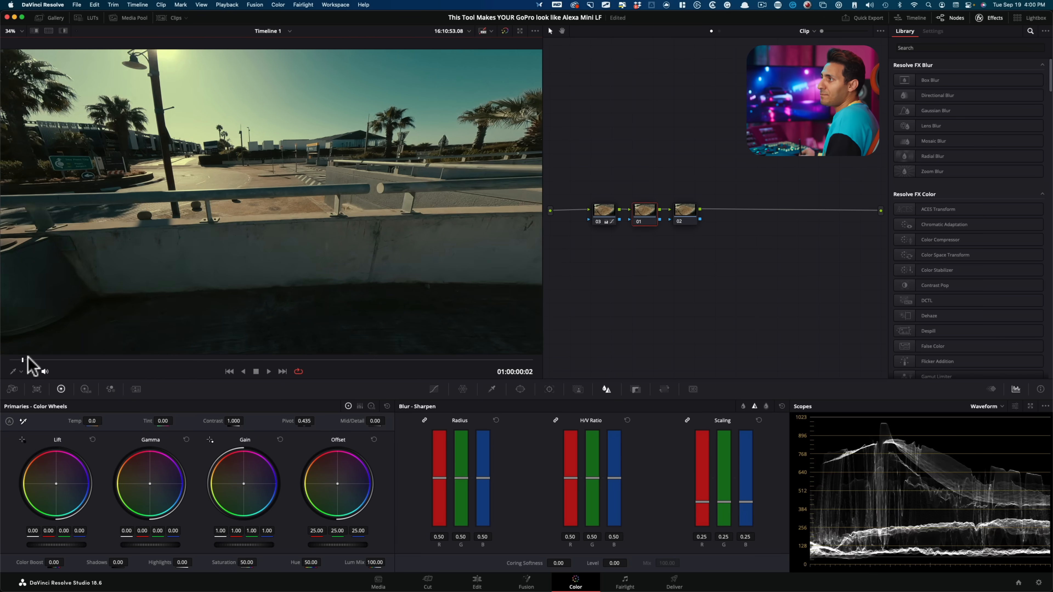
{"action": "left_click_drag", "start_coordinate": [28, 358], "coordinate": [266, 344]}
{"action": "key", "text": "Right"}
{"action": "key", "text": "Right"}
{"action": "key", "text": "Right"}
{"action": "key", "text": "Right"}
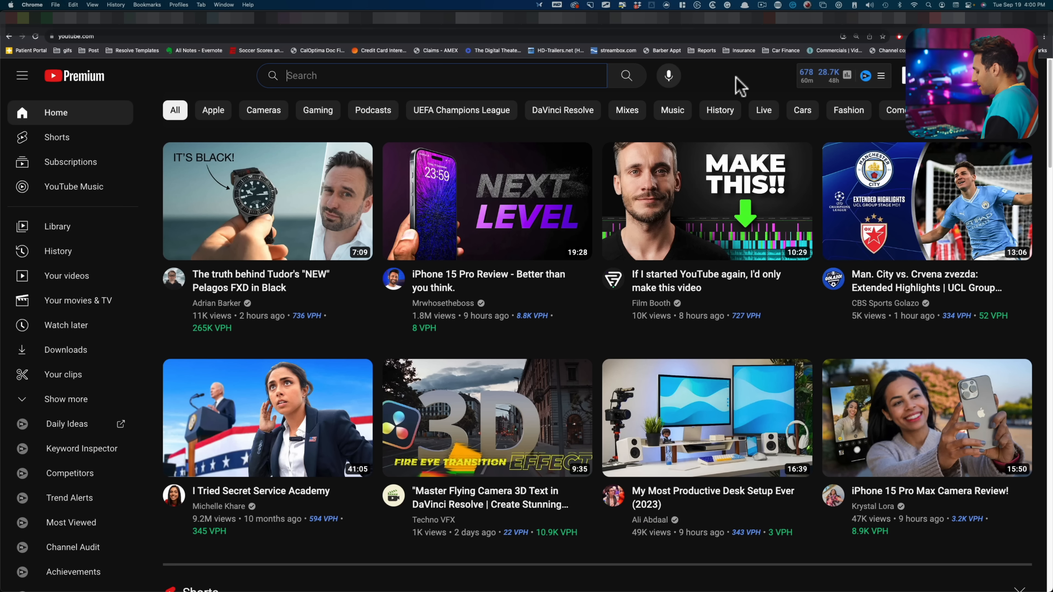
On YouTube in Chrome, find the "mission impossible 7 trailer" and pause it on the forest motorbike shot at 0:01.
{"action": "type", "text": "mission"}
{"action": "key", "text": "Down"}
{"action": "key", "text": "Down"}
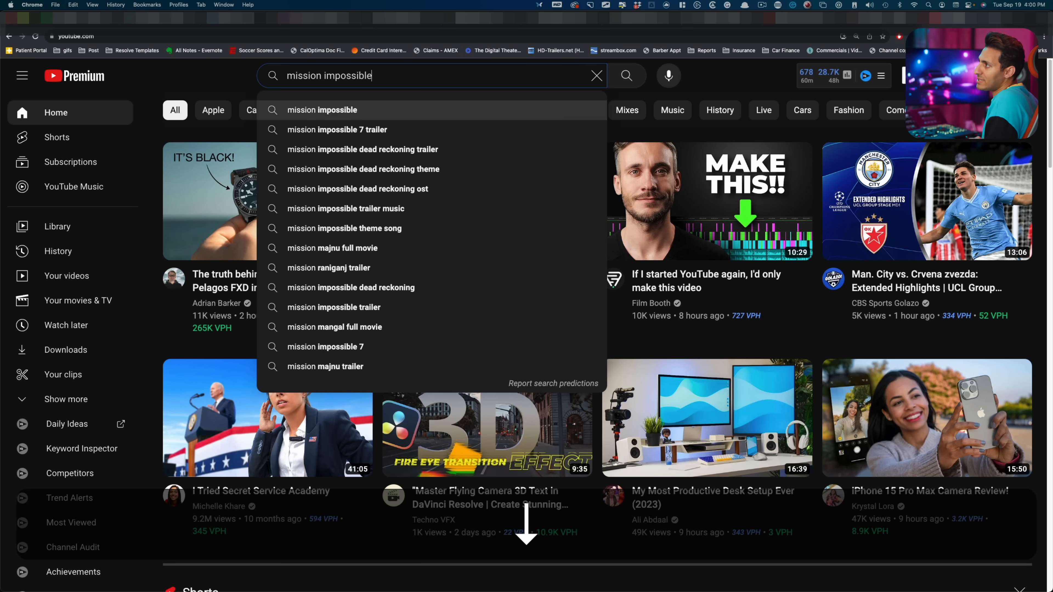
{"action": "key", "text": "Return"}
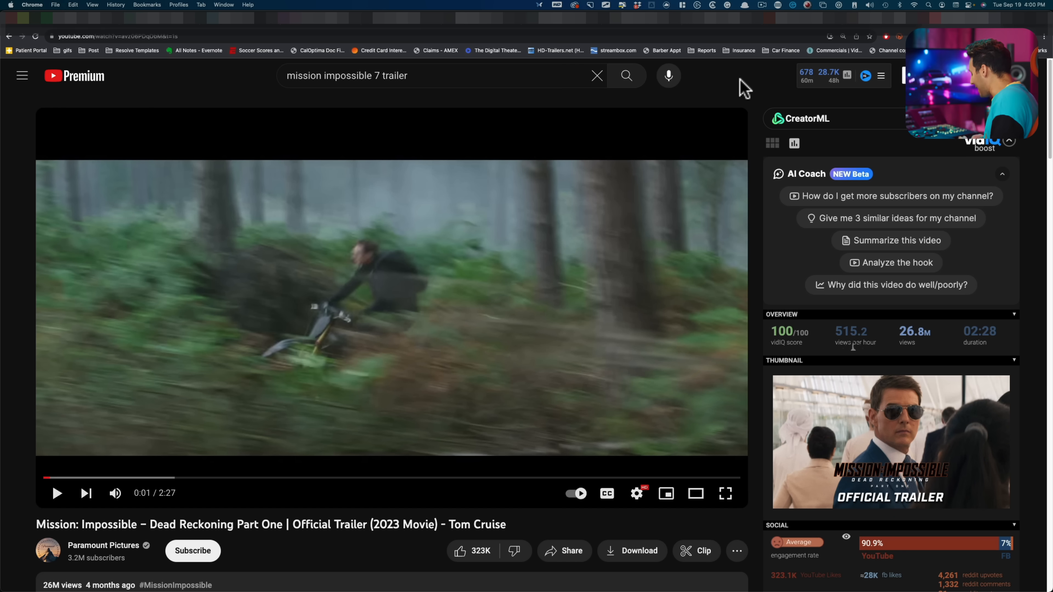
{"action": "left_click", "coordinate": [492, 311]}
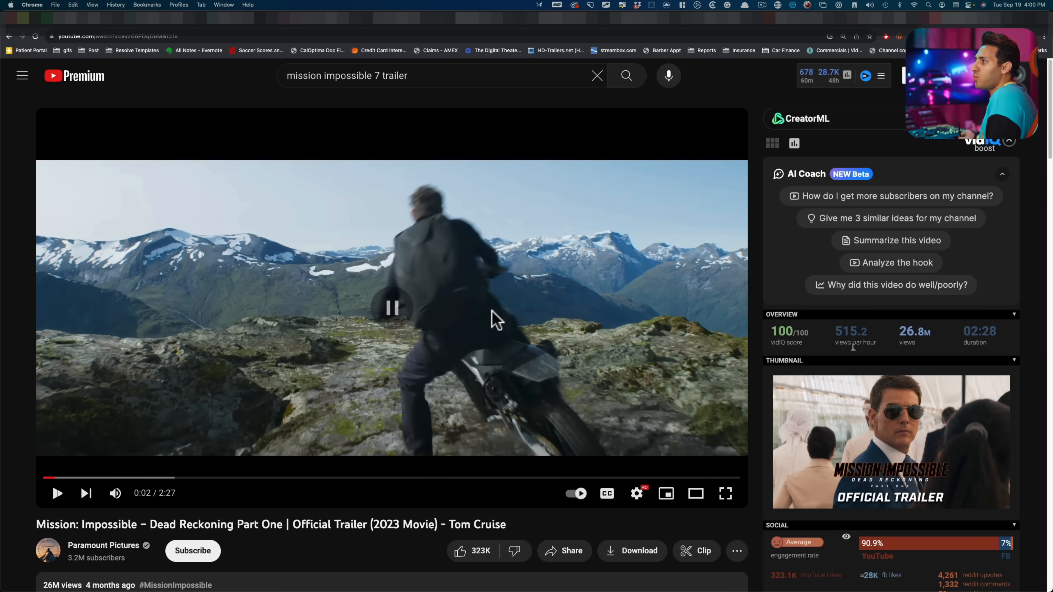
{"action": "left_click_drag", "start_coordinate": [52, 484], "coordinate": [11, 483]}
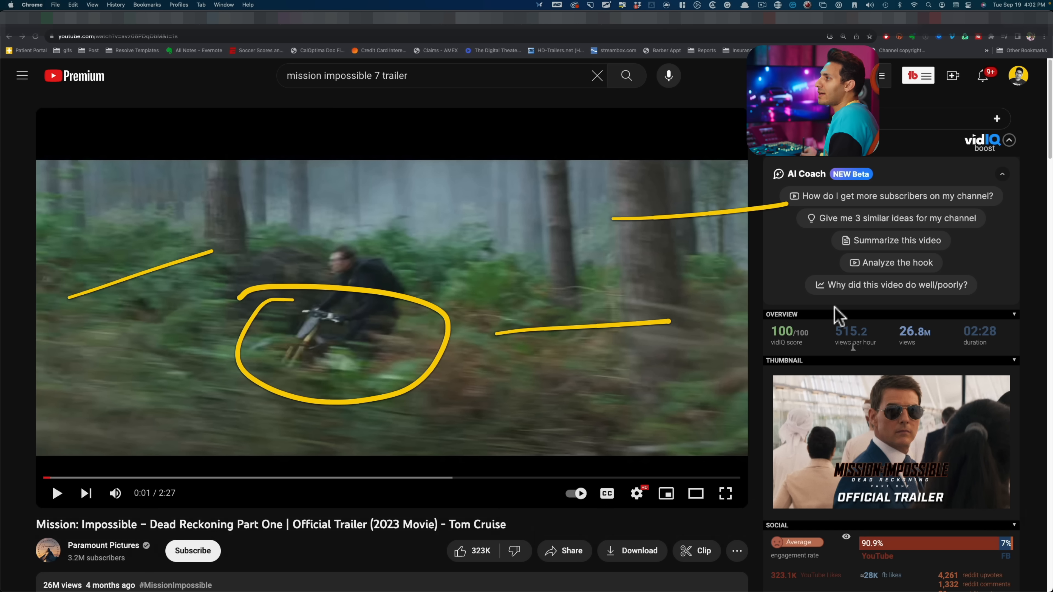
Switch back to DaVinci Resolve and locate Motion Blur in the motion effects controls and by searching the effects library for "mot".
{"action": "key", "text": "super+Tab"}
{"action": "left_click", "coordinate": [720, 148]}
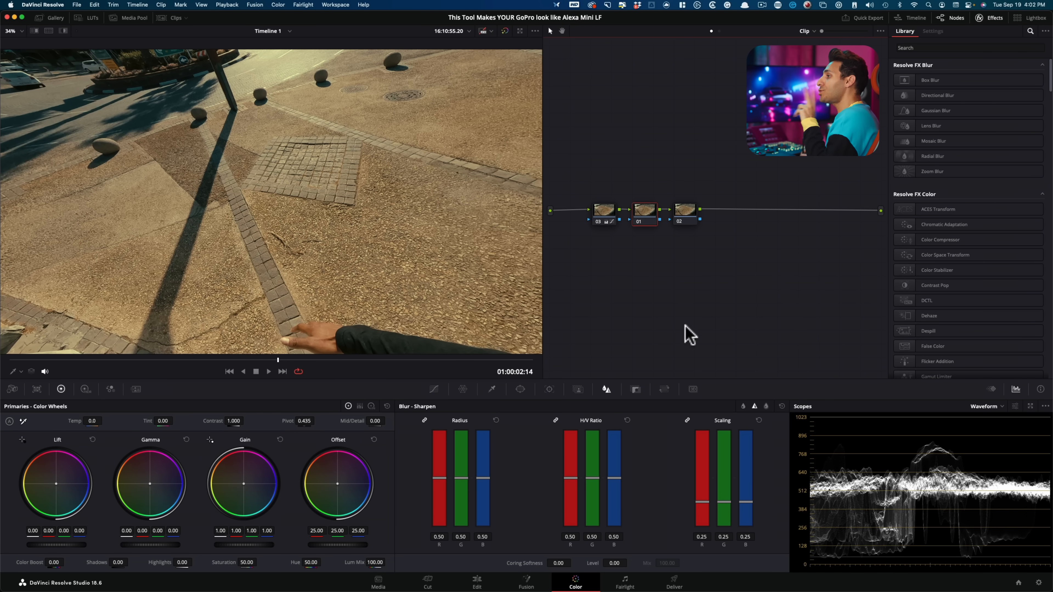
{"action": "left_click", "coordinate": [137, 392]}
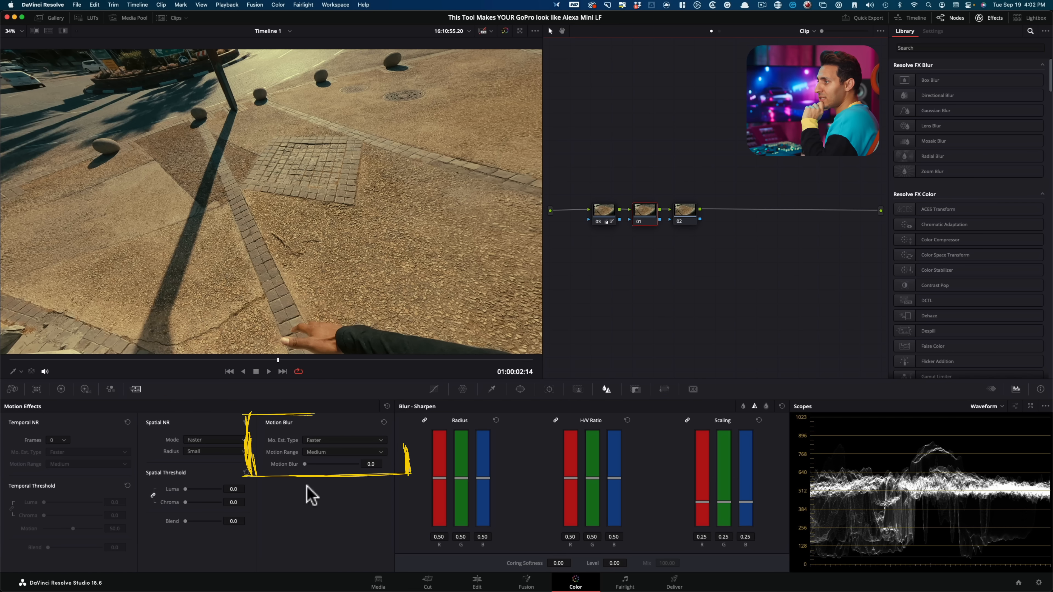
{"action": "left_click", "coordinate": [987, 49]}
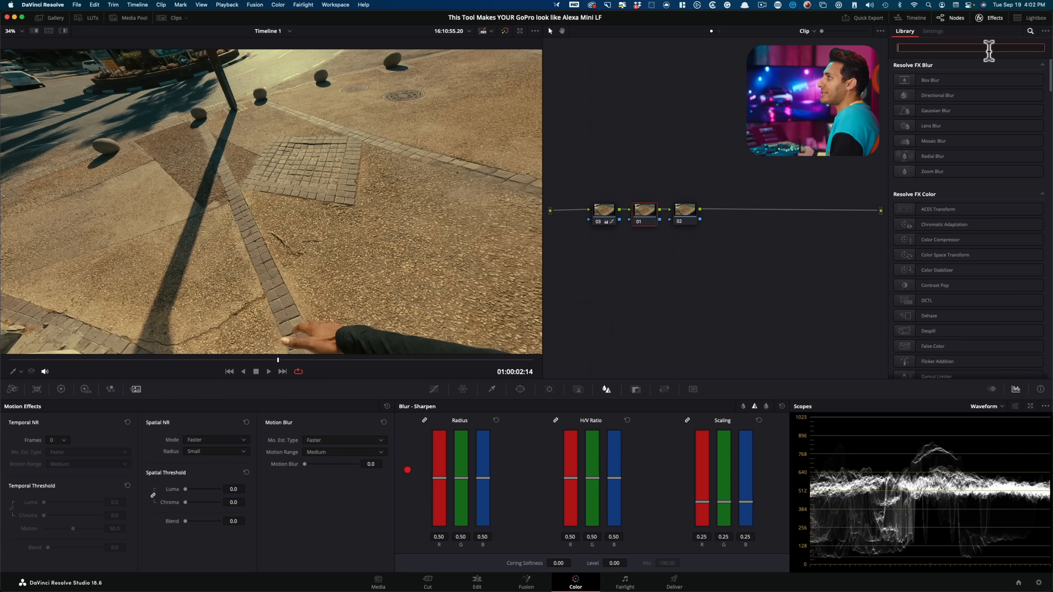
{"action": "type", "text": "mot"}
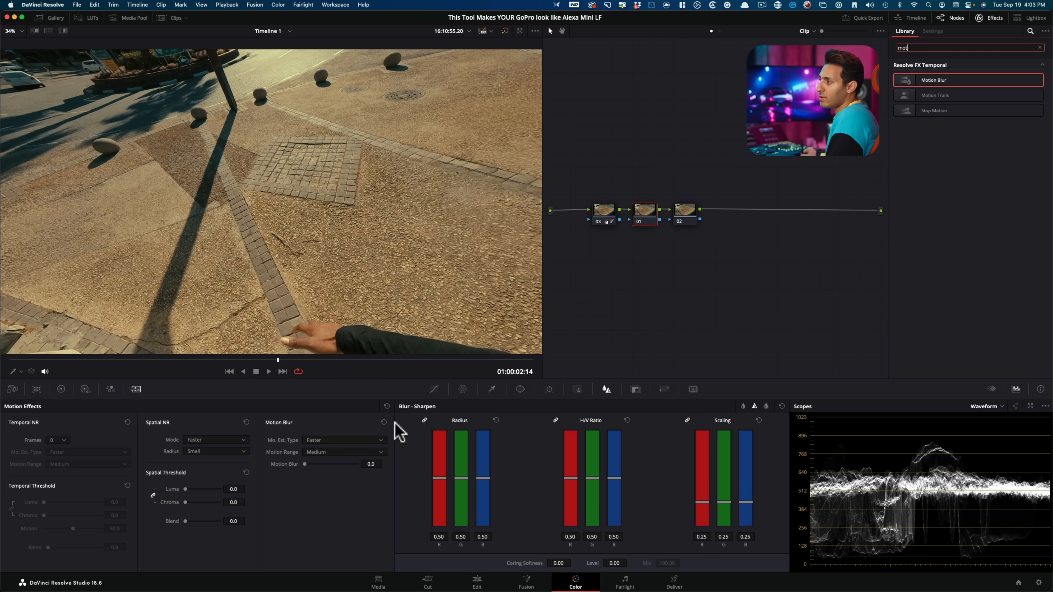
Set the Blur radius on node 01 to 0.53 for all channels, judging it on a close-up of the hand.
{"action": "left_click", "coordinate": [743, 407]}
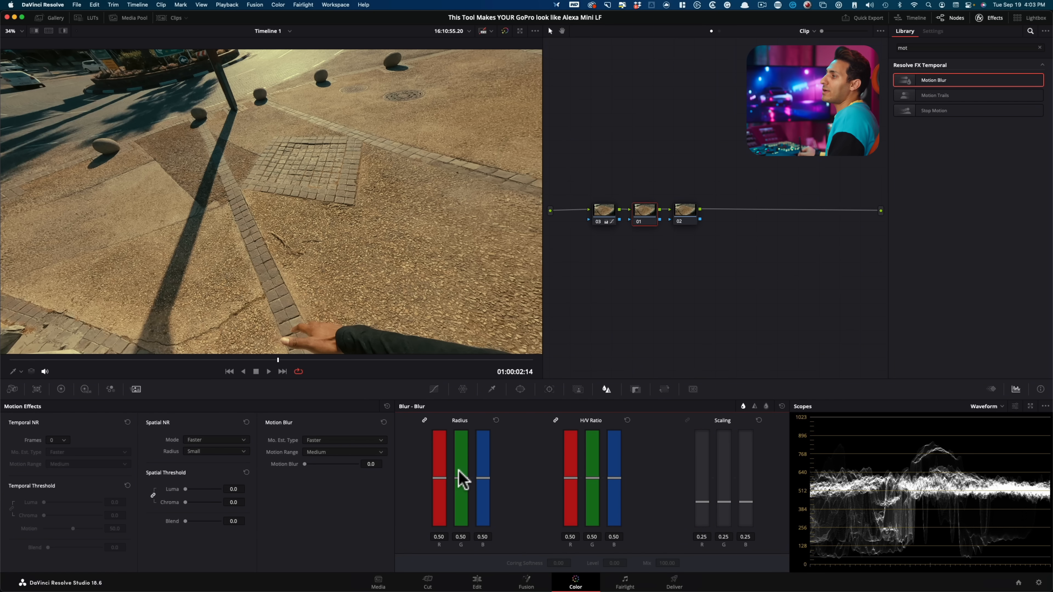
{"action": "scroll", "coordinate": [278, 218], "scroll_direction": "up", "scroll_amount": 2}
{"action": "left_click_drag", "start_coordinate": [279, 218], "coordinate": [227, 36]}
{"action": "scroll", "coordinate": [395, 287], "scroll_direction": "up", "scroll_amount": 4}
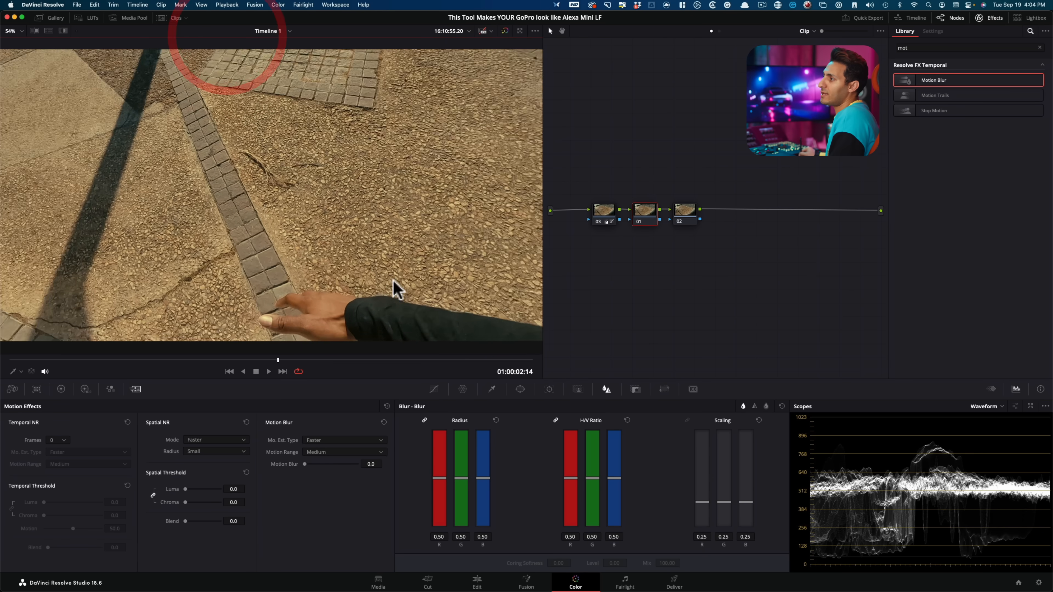
{"action": "left_click_drag", "start_coordinate": [395, 287], "coordinate": [273, 84]}
{"action": "scroll", "coordinate": [304, 148], "scroll_direction": "up", "scroll_amount": 2}
{"action": "left_click_drag", "start_coordinate": [303, 148], "coordinate": [439, 197]}
{"action": "scroll", "coordinate": [317, 193], "scroll_direction": "up", "scroll_amount": 2}
{"action": "left_click_drag", "start_coordinate": [318, 193], "coordinate": [288, 198]}
{"action": "scroll", "coordinate": [266, 199], "scroll_direction": "down", "scroll_amount": 1}
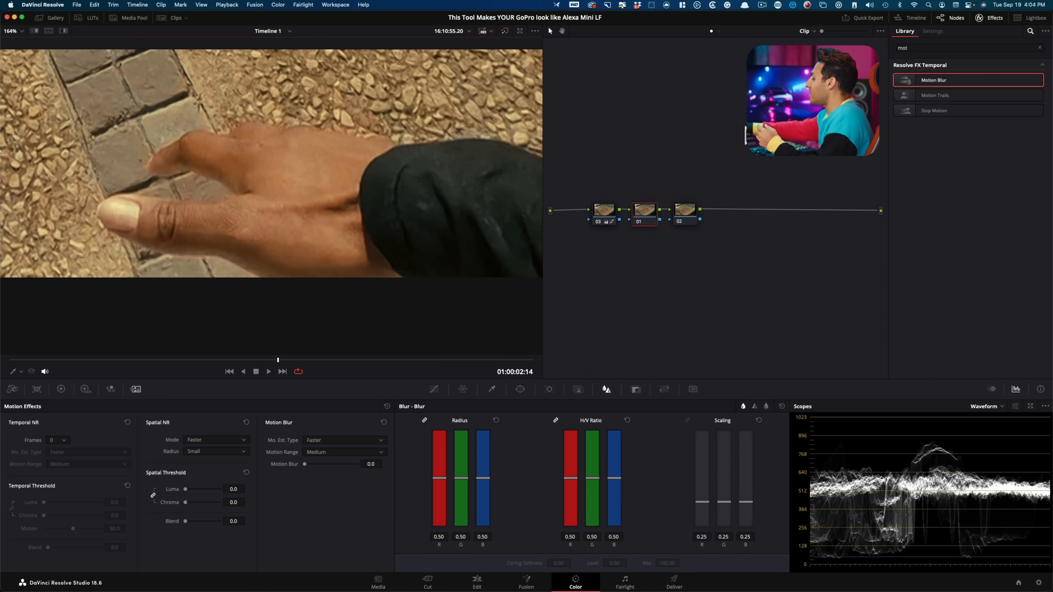
{"action": "left_click_drag", "start_coordinate": [461, 478], "coordinate": [461, 470]}
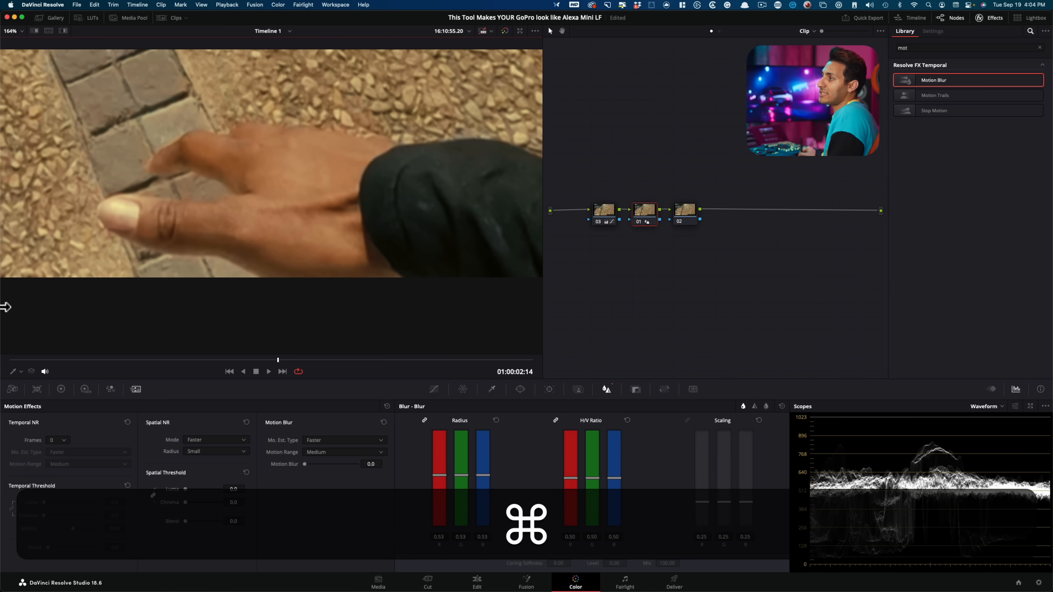
Examine the hand's detail with node 01 disabled, and compare it with the paused trailer in Chrome before returning to DaVinci Resolve.
{"action": "left_click_drag", "start_coordinate": [202, 245], "coordinate": [306, 204]}
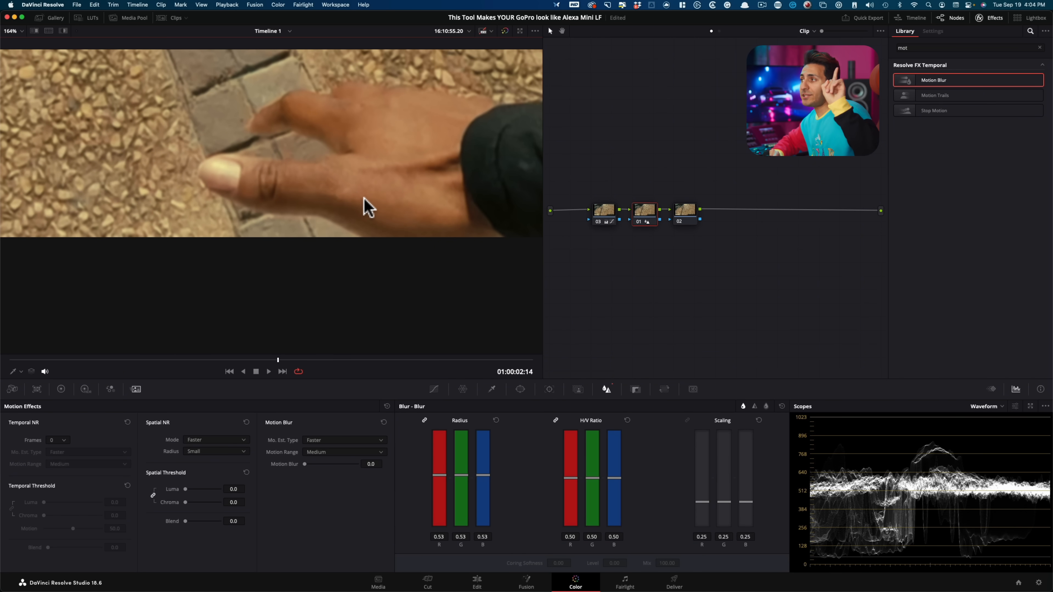
{"action": "scroll", "coordinate": [368, 207], "scroll_direction": "up", "scroll_amount": 3}
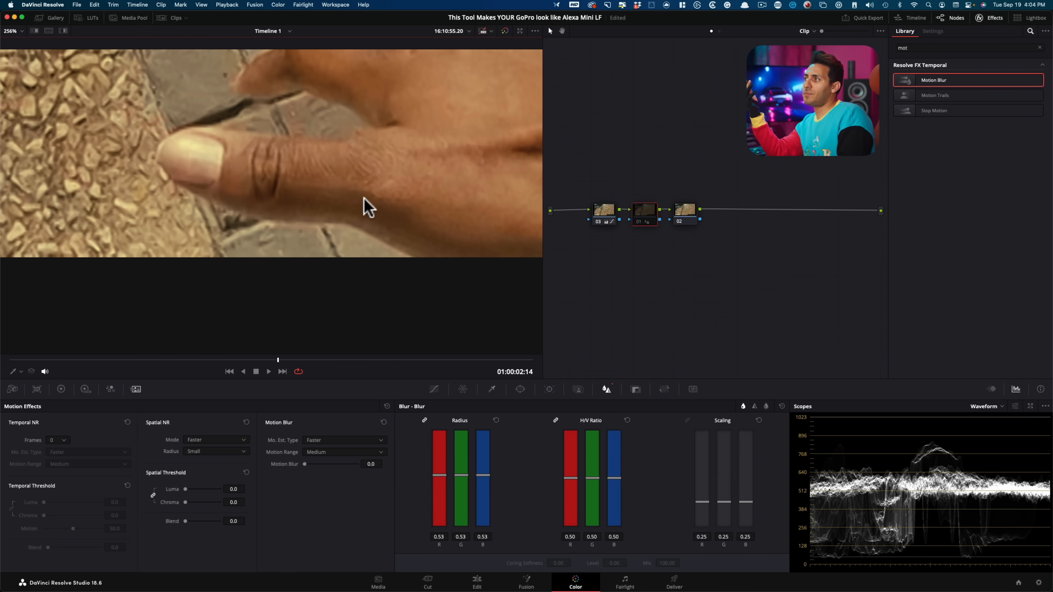
{"action": "key", "text": "super+Tab"}
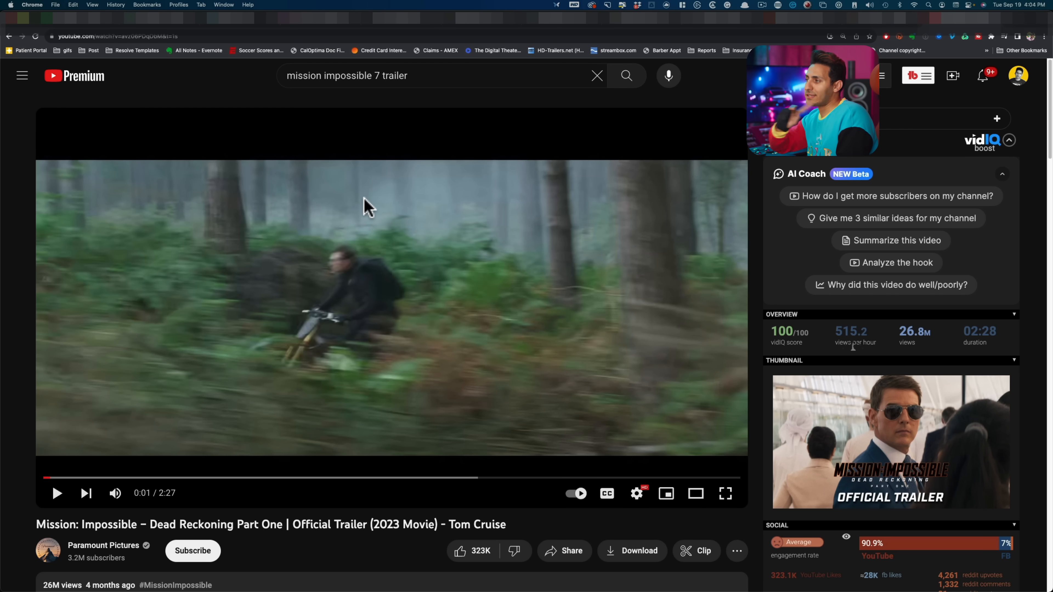
{"action": "key", "text": "super+Tab"}
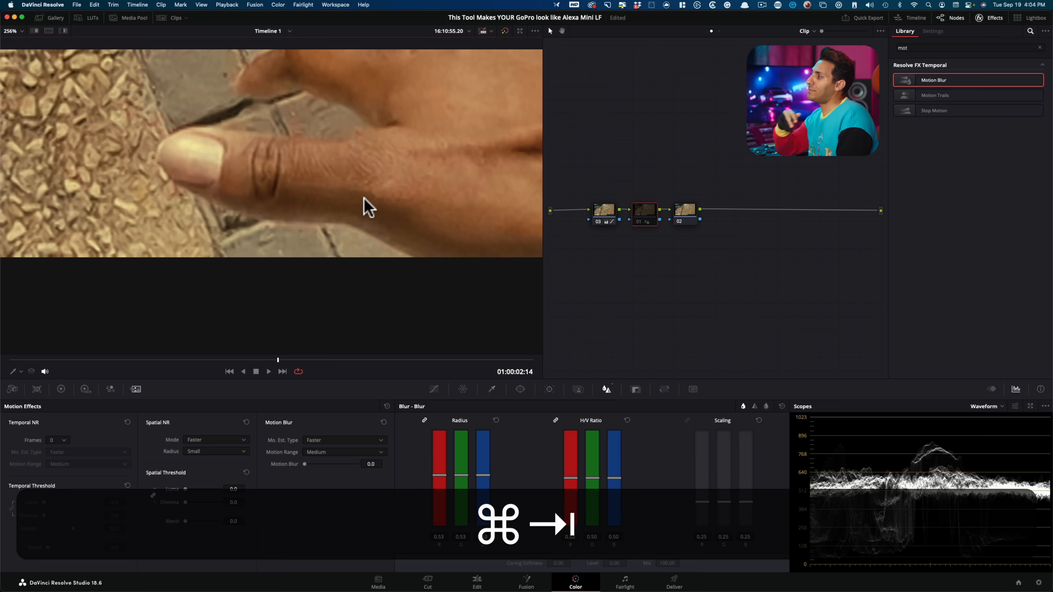
Compare the picture with node 01's blur off and on, close up on a round stone bollard and on the hand.
{"action": "scroll", "coordinate": [428, 211], "scroll_direction": "down", "scroll_amount": 8}
{"action": "middle_click", "coordinate": [420, 211]}
{"action": "scroll", "coordinate": [365, 182], "scroll_direction": "up", "scroll_amount": 5}
{"action": "left_click_drag", "start_coordinate": [337, 153], "coordinate": [379, 278]}
{"action": "scroll", "coordinate": [349, 182], "scroll_direction": "up", "scroll_amount": 5}
{"action": "left_click_drag", "start_coordinate": [376, 228], "coordinate": [405, 266]}
{"action": "scroll", "coordinate": [394, 268], "scroll_direction": "up", "scroll_amount": 4}
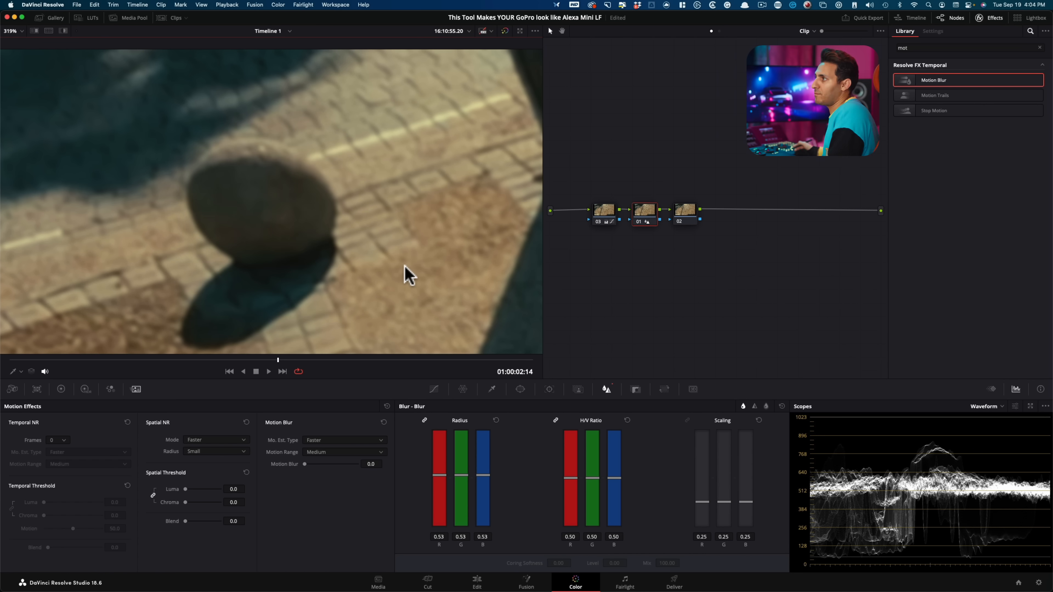
{"action": "key", "text": "super+d"}
{"action": "key", "text": "super+d"}
{"action": "key", "text": "super+d"}
{"action": "key", "text": "super+d"}
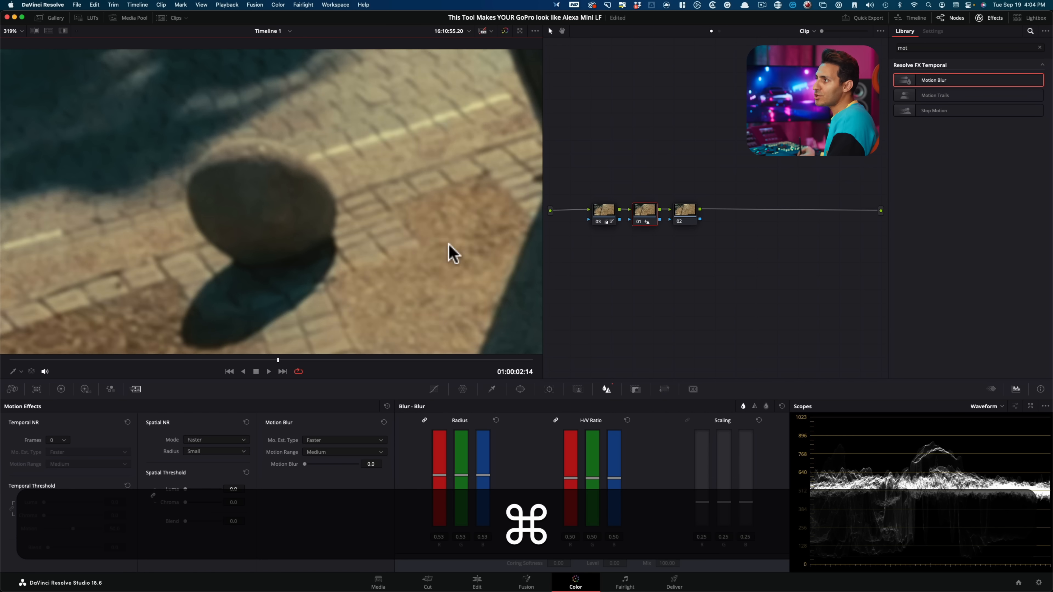
{"action": "key", "text": "shift+z"}
{"action": "scroll", "coordinate": [467, 260], "scroll_direction": "up", "scroll_amount": 6}
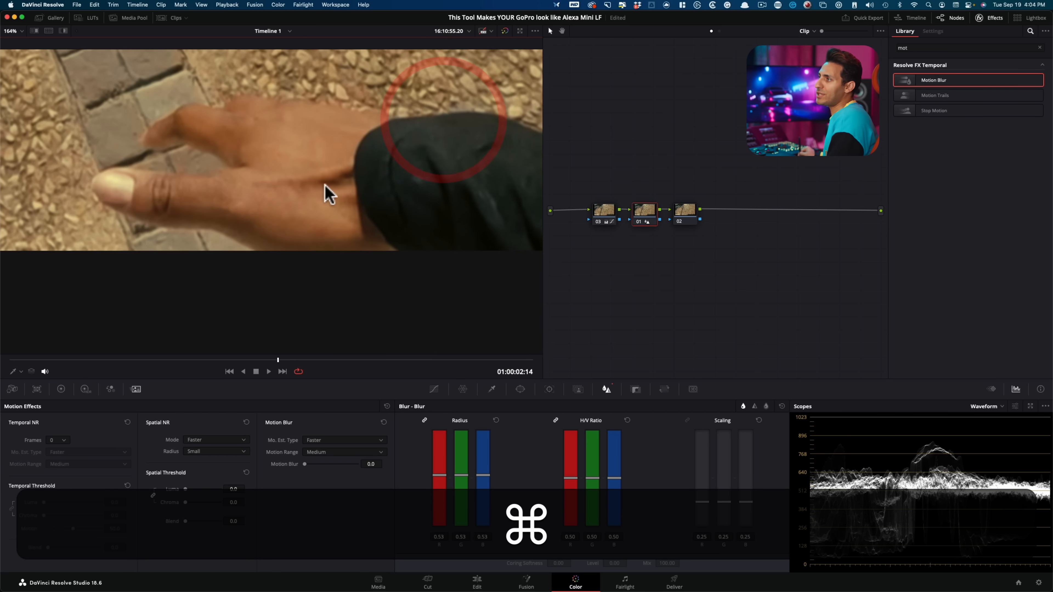
Select node 02 and try its Motion Blur estimation type at Better, returning it to Faster.
{"action": "key", "text": "shift+z"}
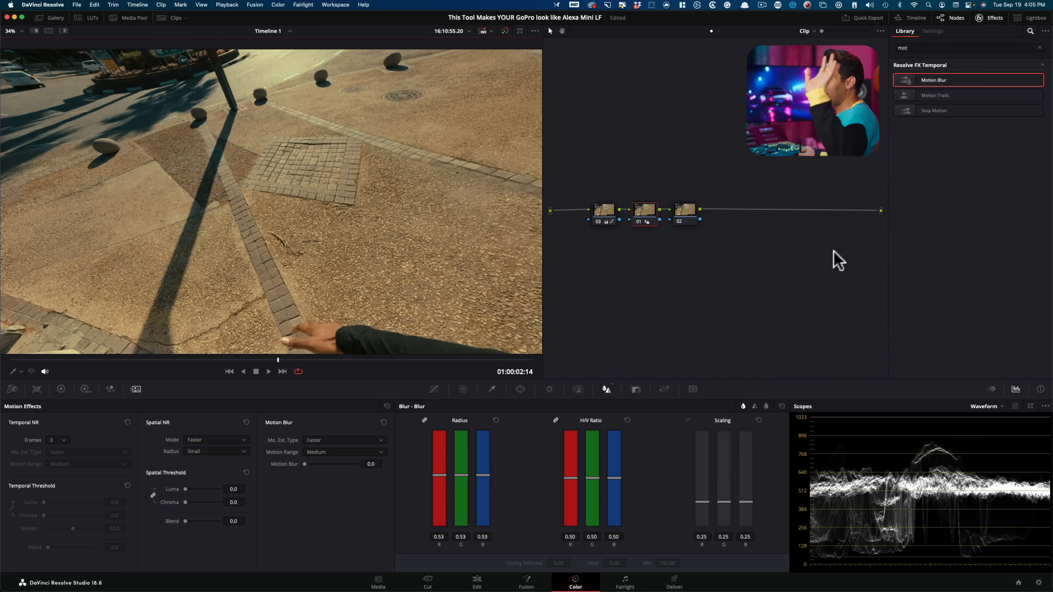
{"action": "left_click", "coordinate": [688, 219]}
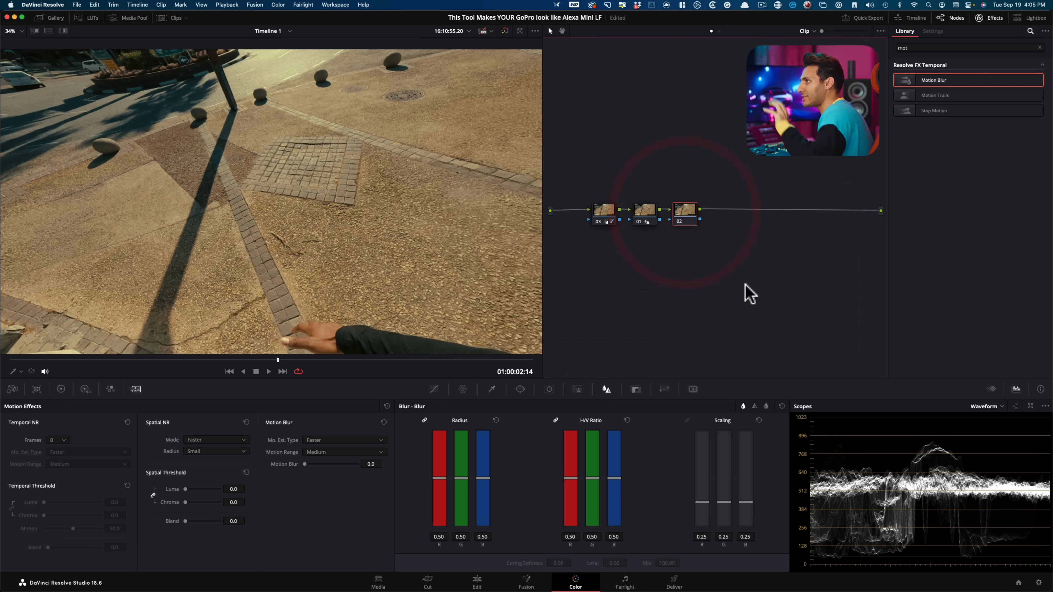
{"action": "left_click", "coordinate": [686, 209]}
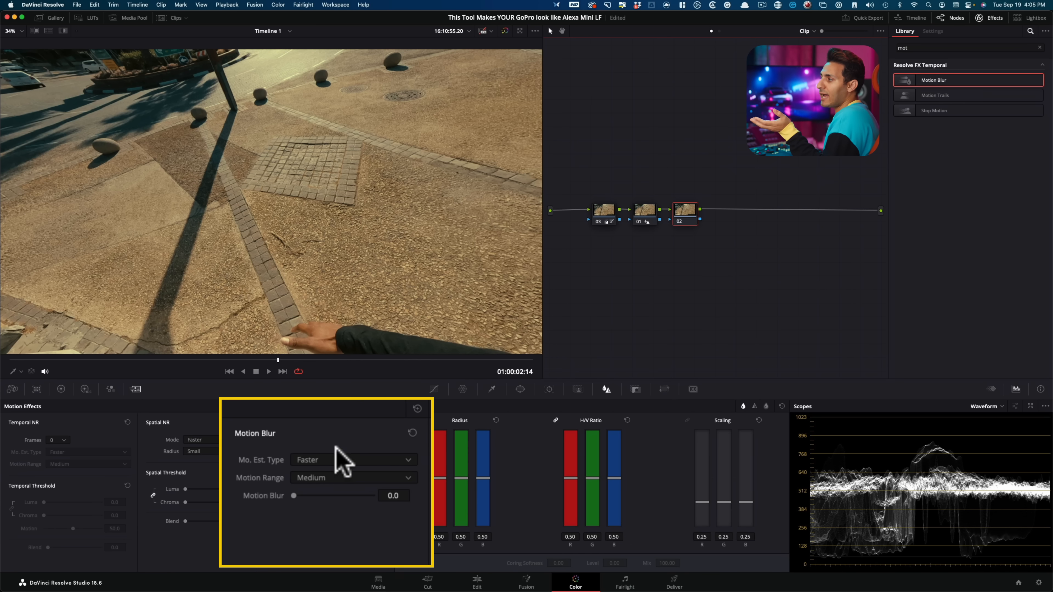
{"action": "left_click", "coordinate": [344, 460]}
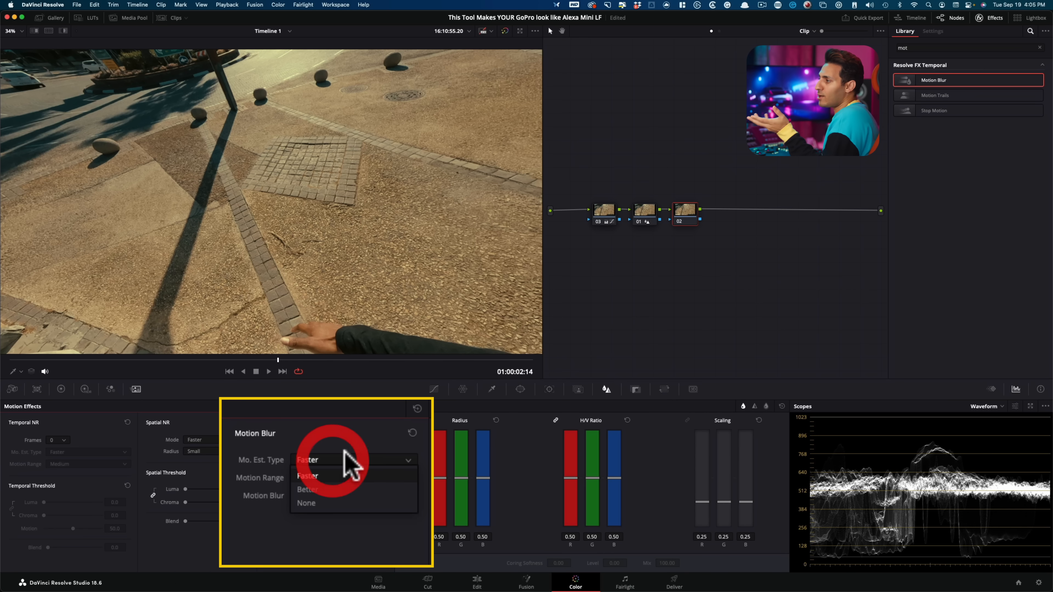
{"action": "left_click", "coordinate": [351, 435]}
{"action": "left_click", "coordinate": [379, 455]}
{"action": "left_click", "coordinate": [328, 491]}
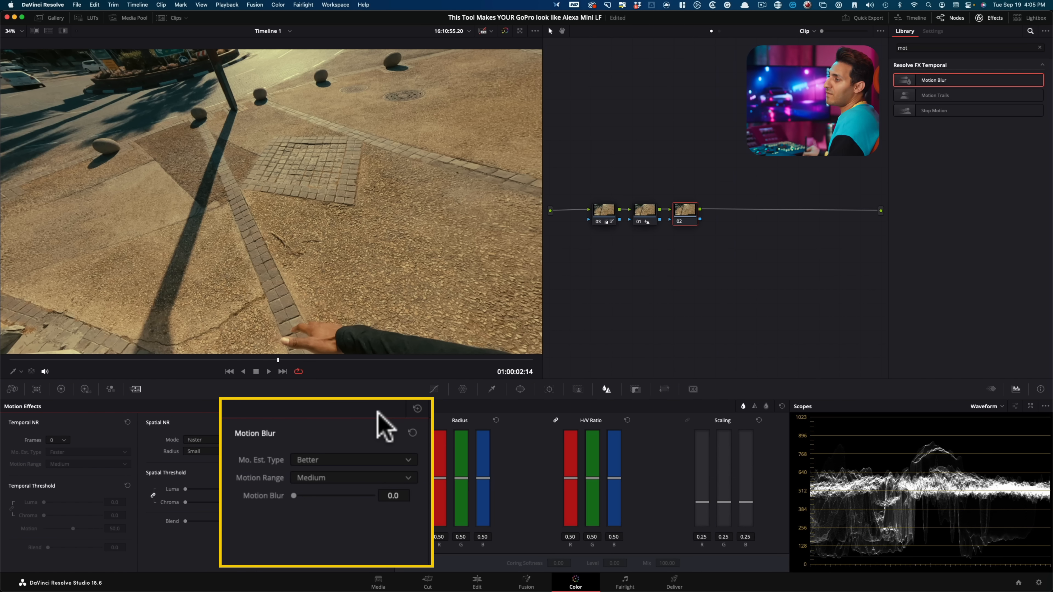
{"action": "left_click", "coordinate": [344, 460]}
{"action": "left_click", "coordinate": [334, 476]}
Set node 02's Motion Blur amount to 100 and inspect the smearing close up on the stone bollard.
{"action": "left_click_drag", "start_coordinate": [309, 496], "coordinate": [371, 496]}
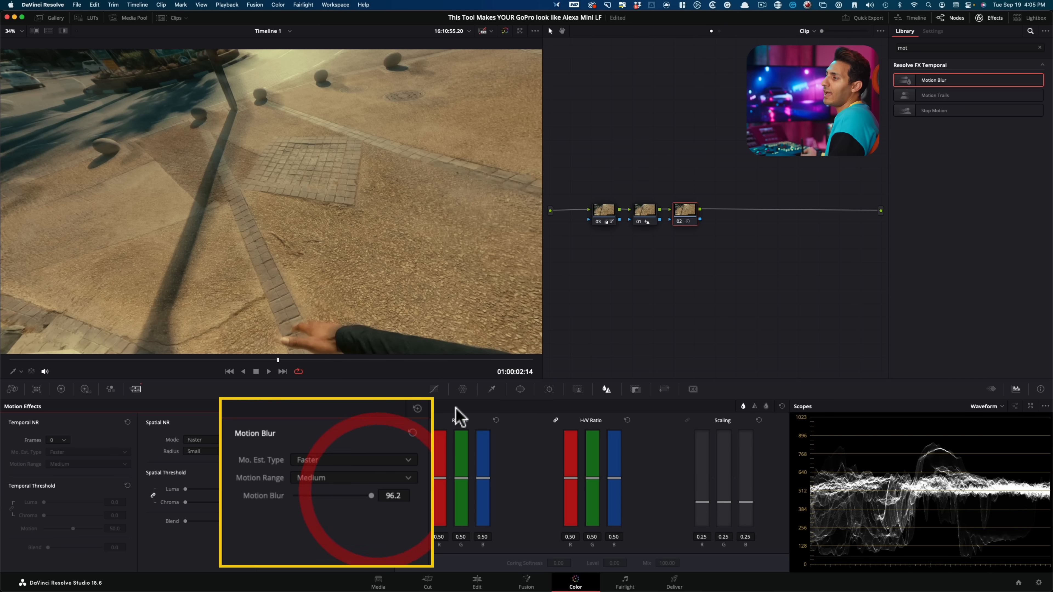
{"action": "left_click_drag", "start_coordinate": [371, 495], "coordinate": [379, 495]}
{"action": "scroll", "coordinate": [468, 301], "scroll_direction": "up", "scroll_amount": 5}
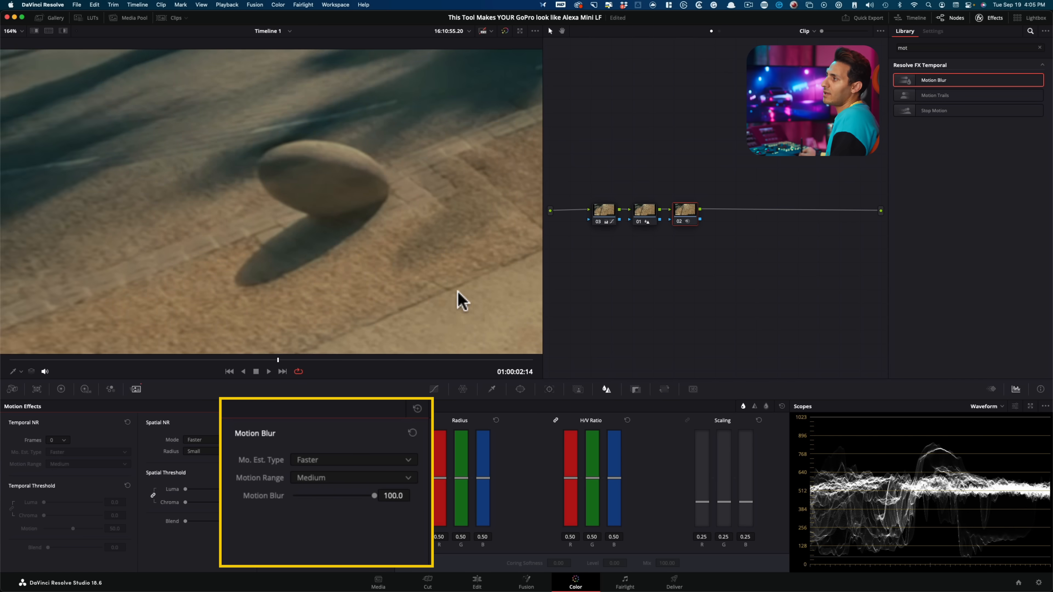
{"action": "left_click_drag", "start_coordinate": [469, 301], "coordinate": [348, 258]}
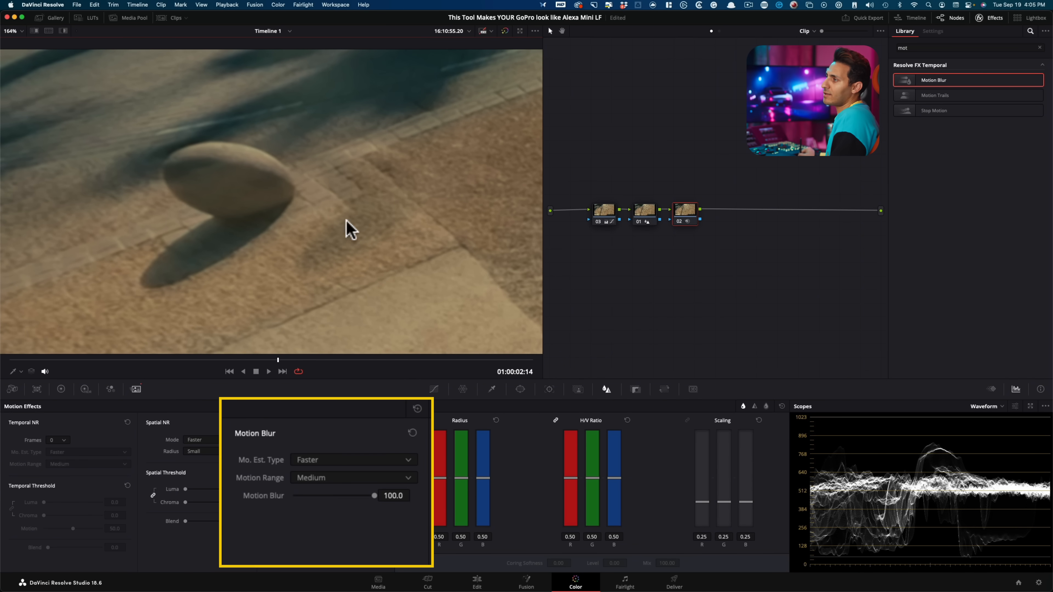
Change node 02's motion estimation type to Better, judging the result on the stone bollard.
{"action": "left_click", "coordinate": [371, 459]}
{"action": "left_click", "coordinate": [357, 478]}
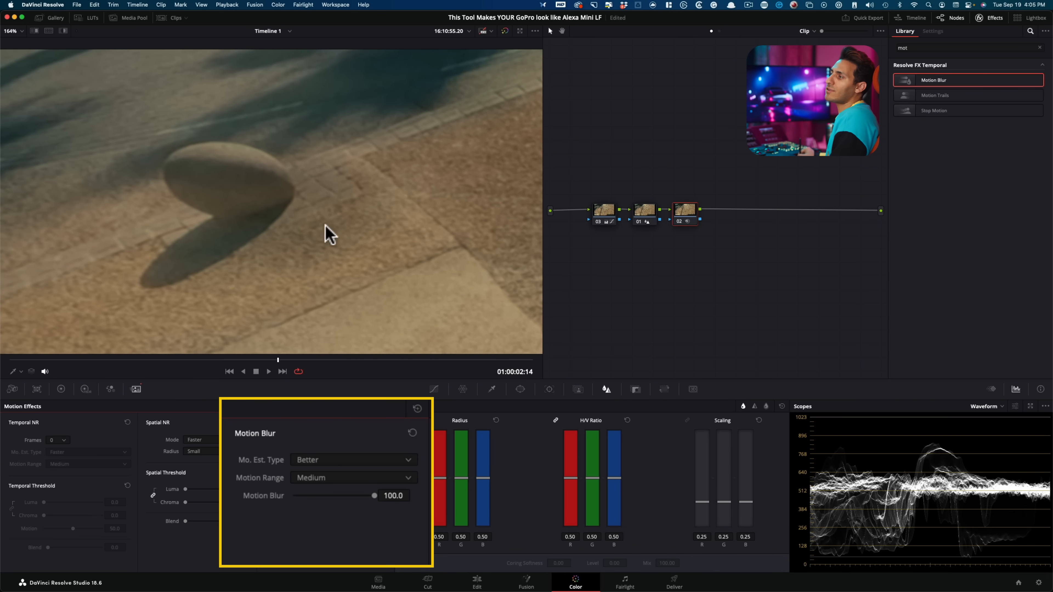
{"action": "key", "text": "shift+z"}
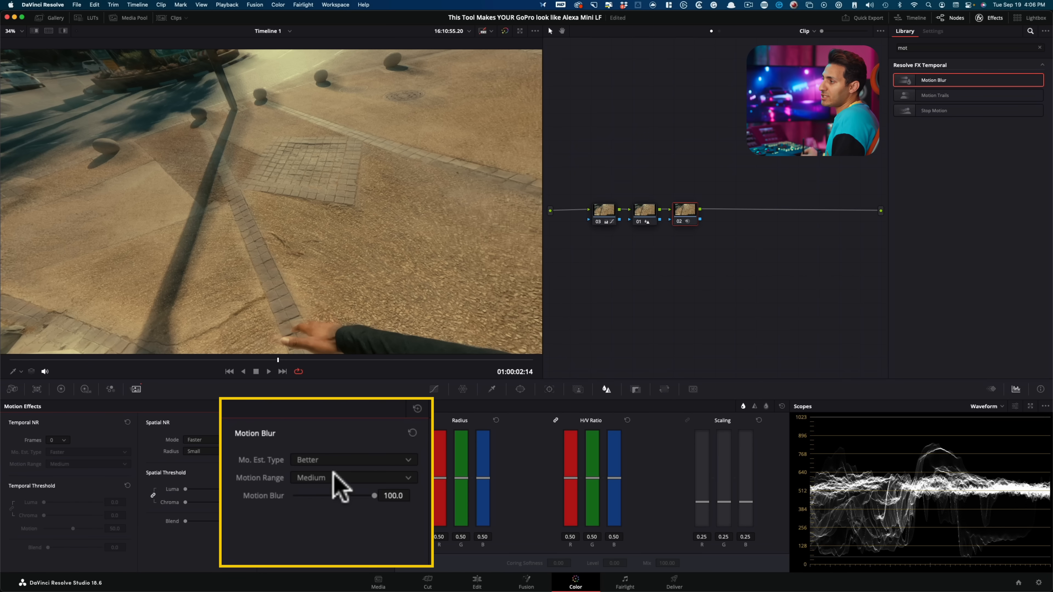
Try node 02's motion range at Small, and set it to Large.
{"action": "left_click", "coordinate": [340, 480]}
{"action": "left_click", "coordinate": [356, 524]}
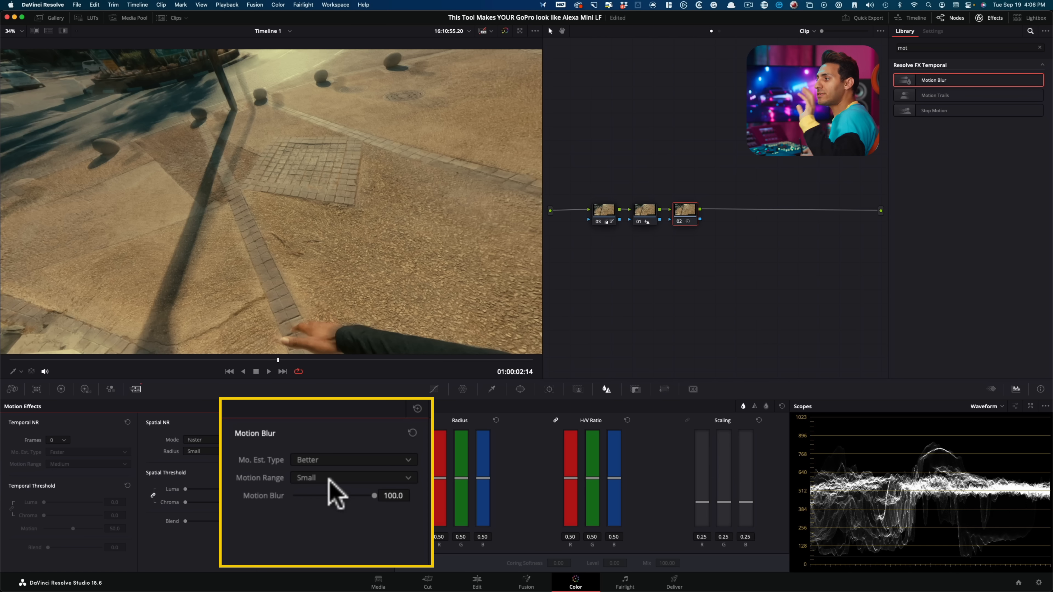
{"action": "left_click", "coordinate": [379, 481]}
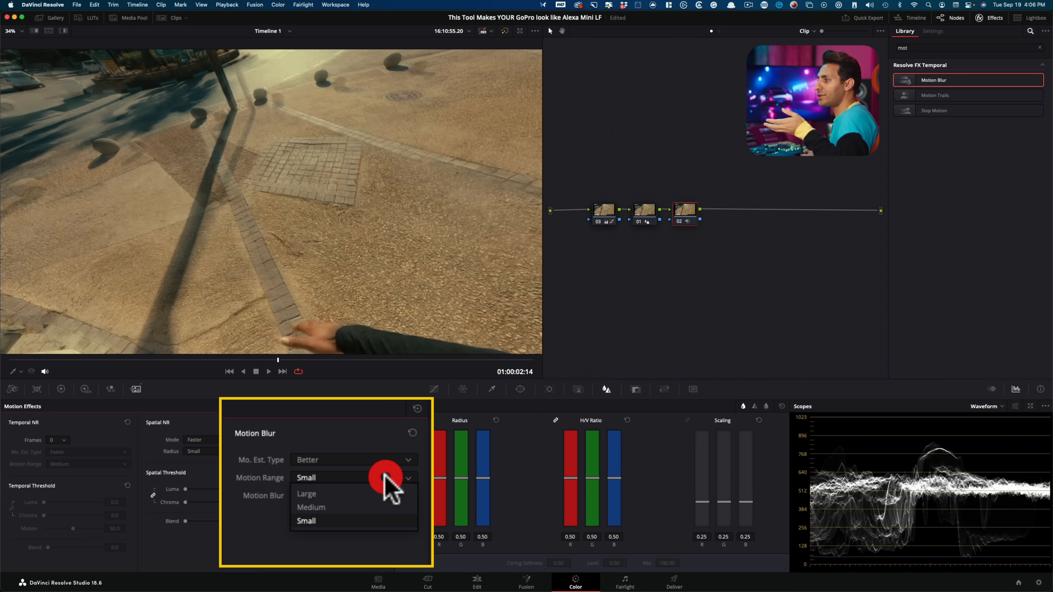
{"action": "left_click", "coordinate": [371, 494]}
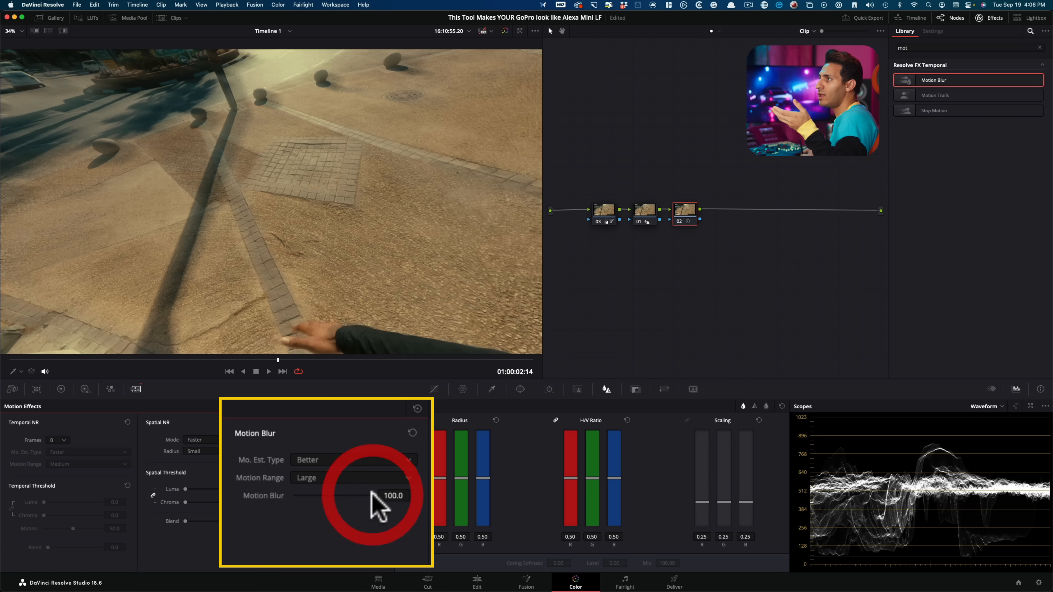
Examine the Large-range motion blur close up on the stone bollard and around the pole.
{"action": "left_click_drag", "start_coordinate": [308, 204], "coordinate": [425, 275]}
{"action": "scroll", "coordinate": [423, 275], "scroll_direction": "up", "scroll_amount": 5}
{"action": "left_click_drag", "start_coordinate": [195, 233], "coordinate": [489, 292]}
{"action": "scroll", "coordinate": [456, 290], "scroll_direction": "up", "scroll_amount": 7}
{"action": "left_click_drag", "start_coordinate": [242, 218], "coordinate": [231, 225]}
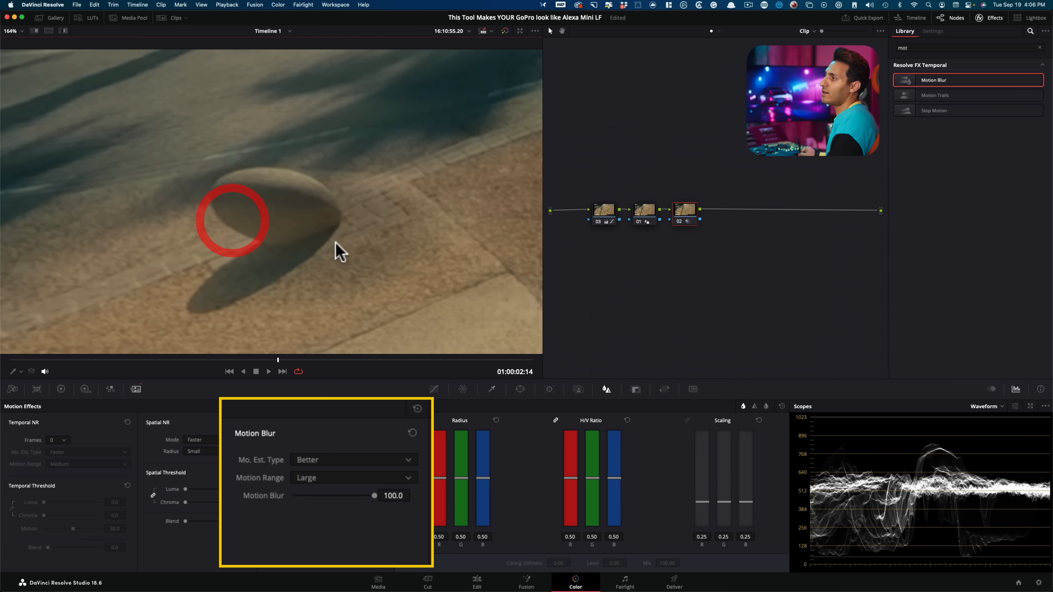
{"action": "key", "text": "shift+z"}
{"action": "left_click_drag", "start_coordinate": [274, 152], "coordinate": [341, 265]}
{"action": "scroll", "coordinate": [409, 367], "scroll_direction": "up", "scroll_amount": 4}
{"action": "scroll", "coordinate": [406, 231], "scroll_direction": "up", "scroll_amount": 1}
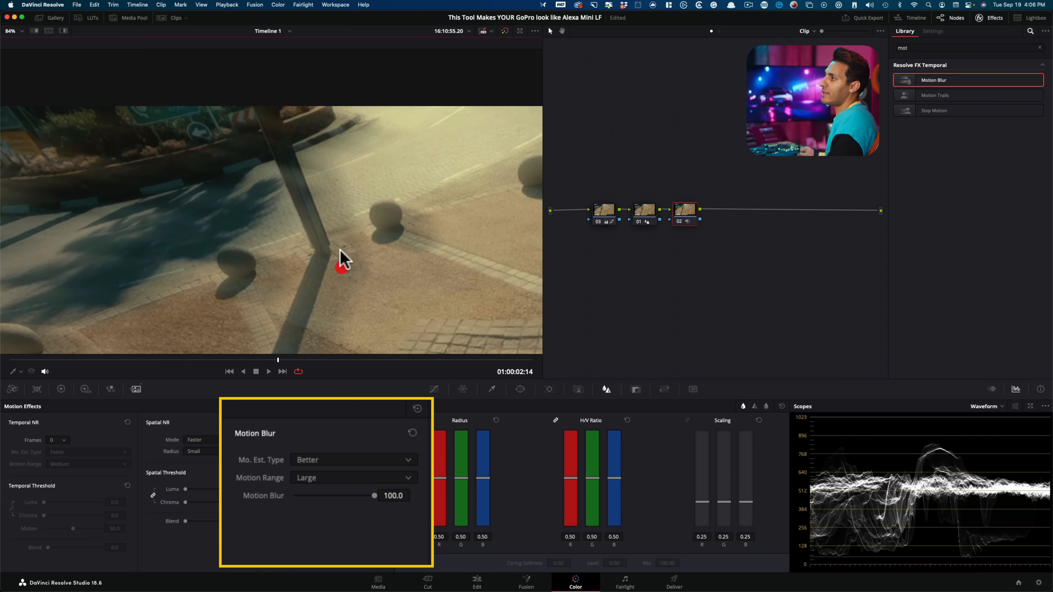
Cycle node 02's motion range through Small and Medium back to Large, comparing the blur around the pole.
{"action": "left_click", "coordinate": [350, 476]}
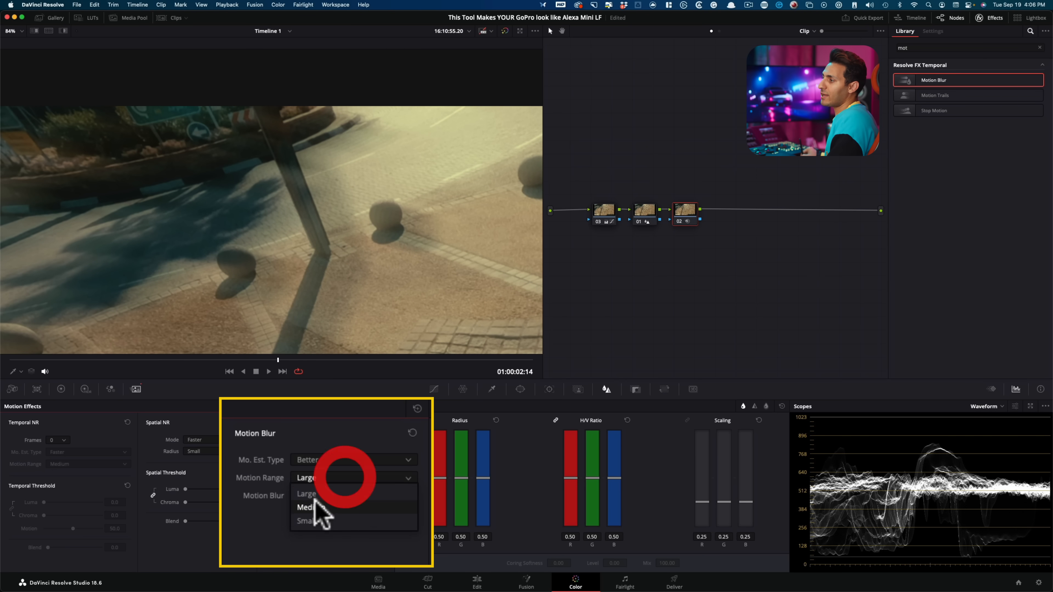
{"action": "left_click", "coordinate": [329, 521]}
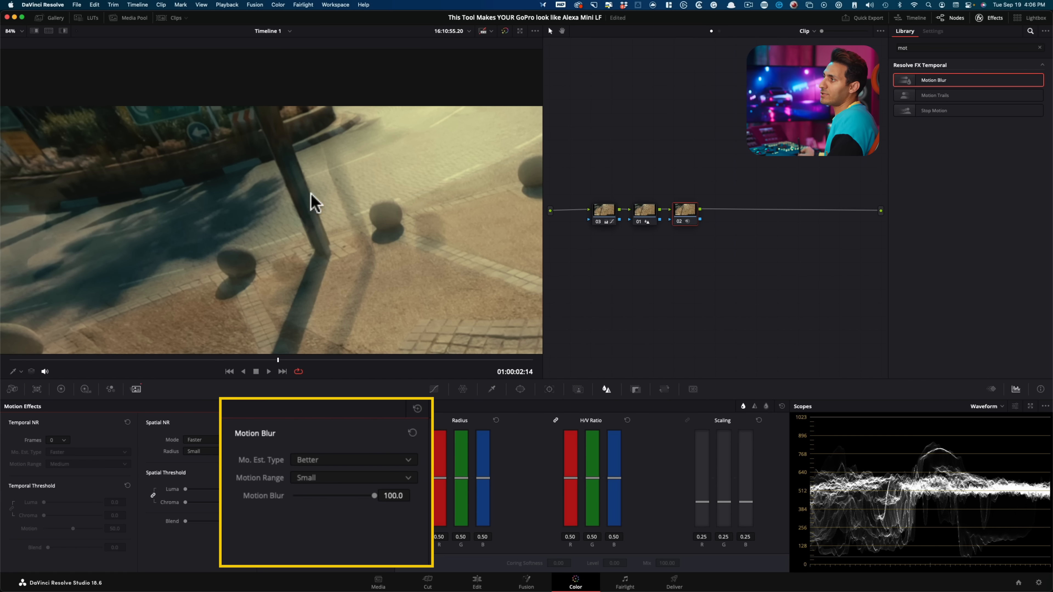
{"action": "left_click", "coordinate": [348, 478]}
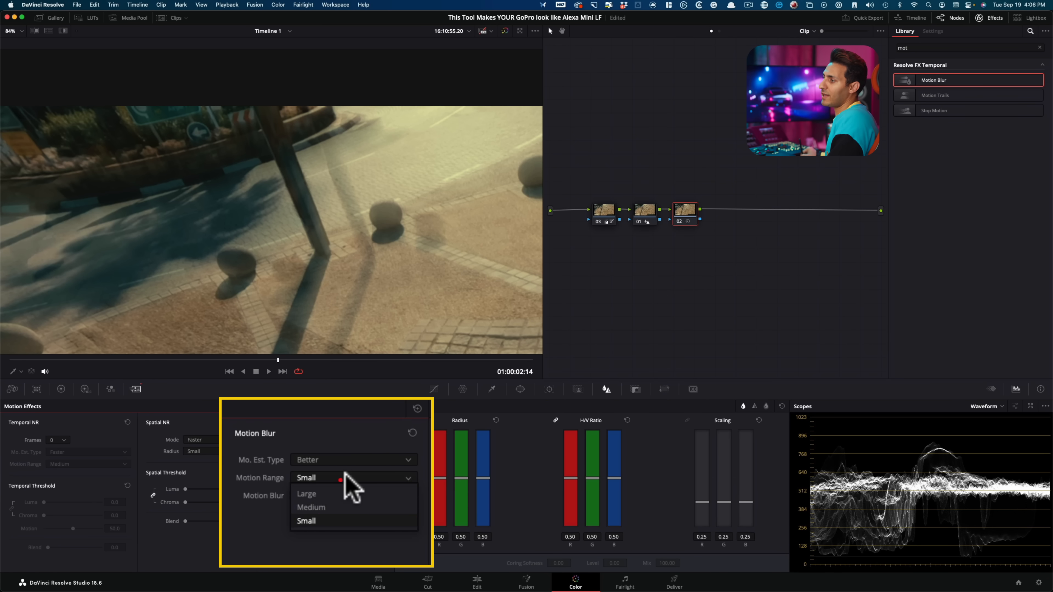
{"action": "left_click", "coordinate": [342, 505]}
{"action": "left_click", "coordinate": [367, 469]}
{"action": "left_click", "coordinate": [345, 494]}
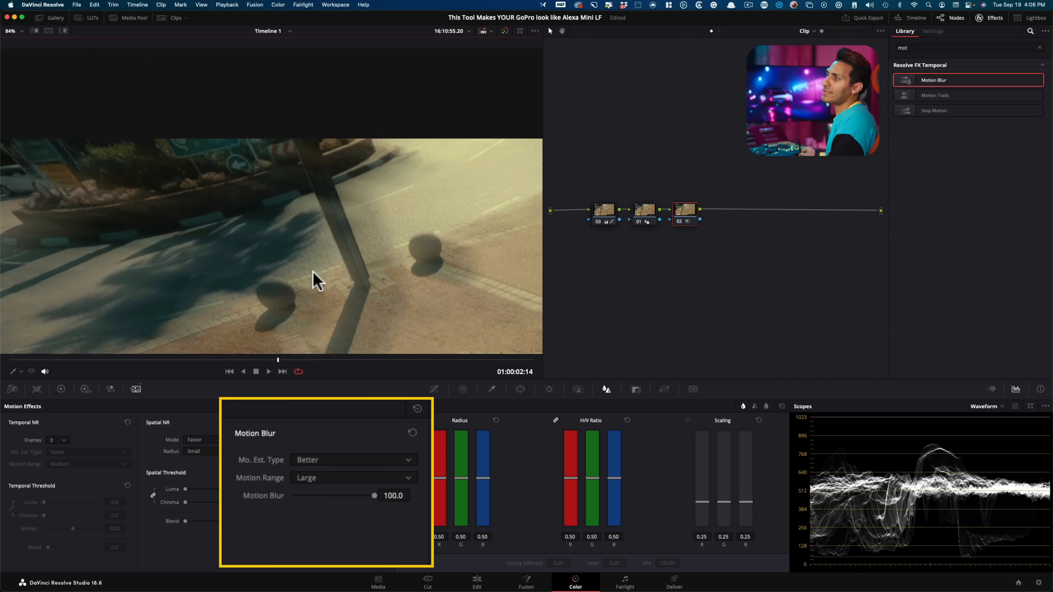
Check the blur across the pole and bollards, and lower node 02's Motion Blur amount to 26.
{"action": "left_click", "coordinate": [340, 290]}
{"action": "key", "text": "super+d"}
{"action": "left_click", "coordinate": [402, 191]}
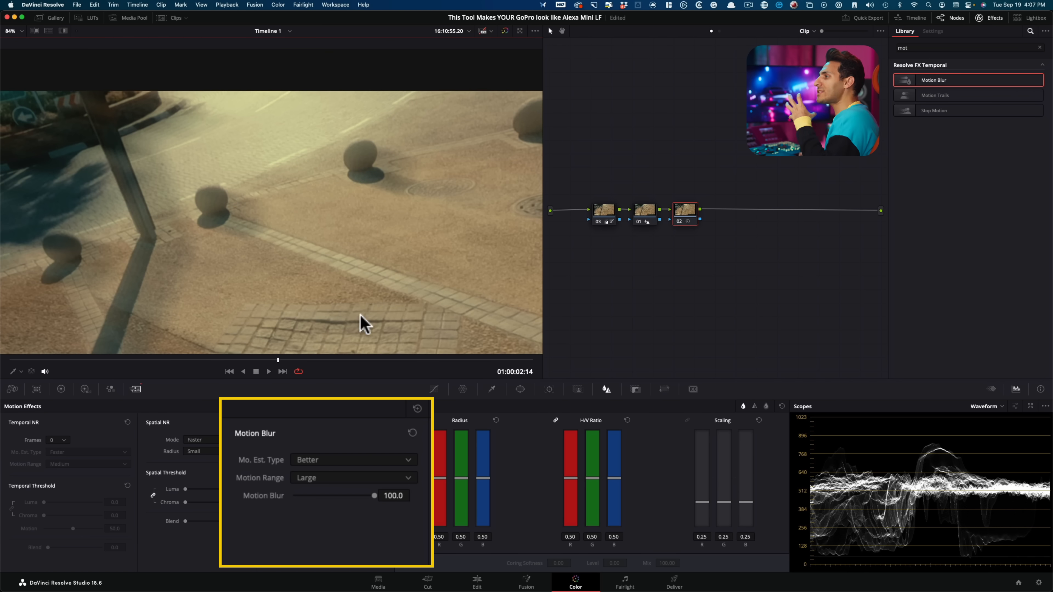
{"action": "left_click", "coordinate": [330, 244]}
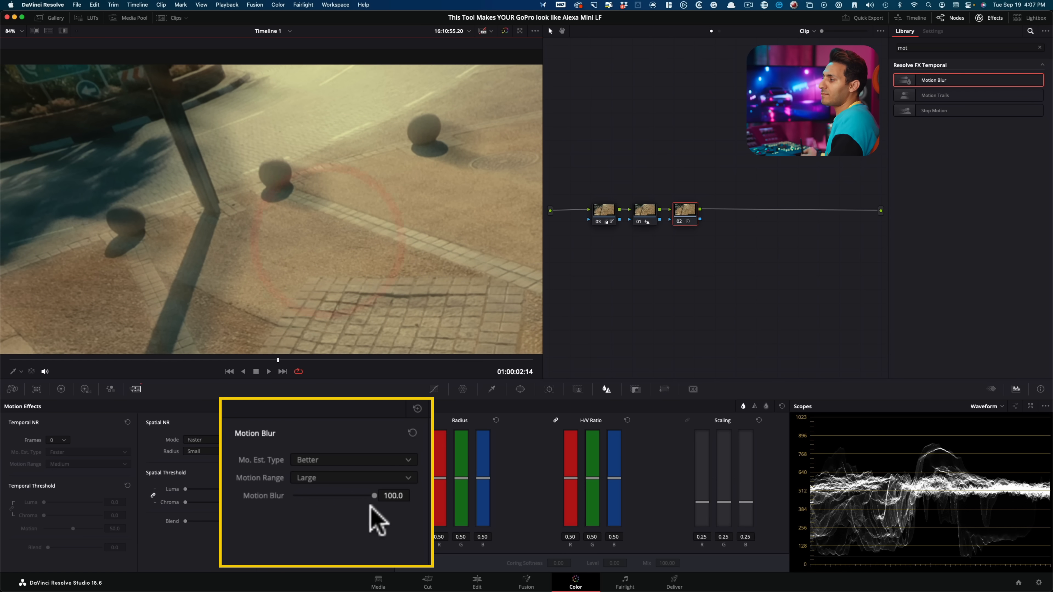
{"action": "left_click_drag", "start_coordinate": [373, 496], "coordinate": [316, 497]}
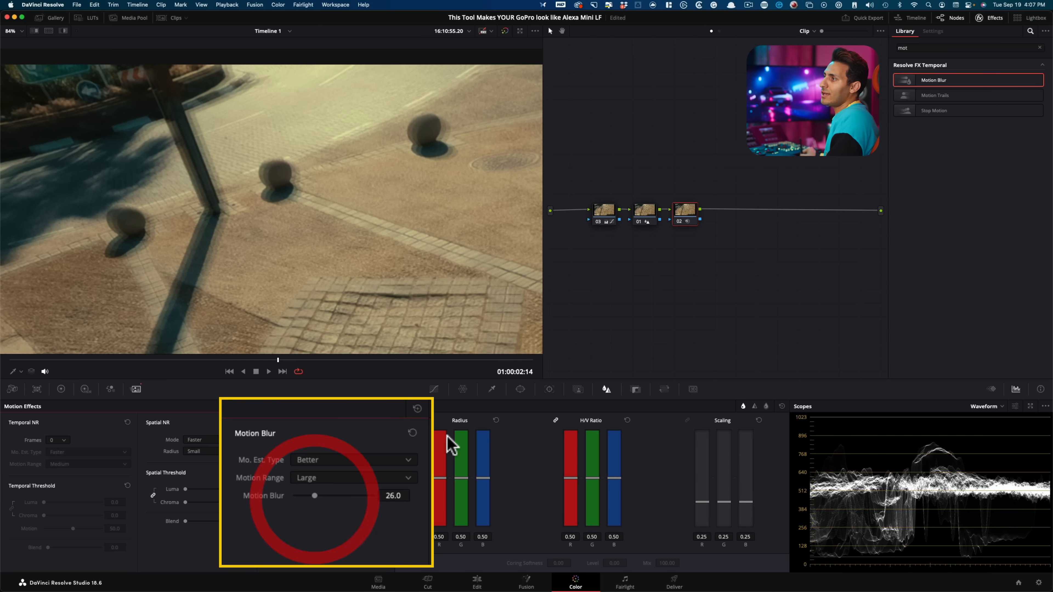
Compare the pole area and the full frame with node 02's motion blur off and on.
{"action": "left_click_drag", "start_coordinate": [175, 298], "coordinate": [266, 282]}
{"action": "key", "text": "super+d"}
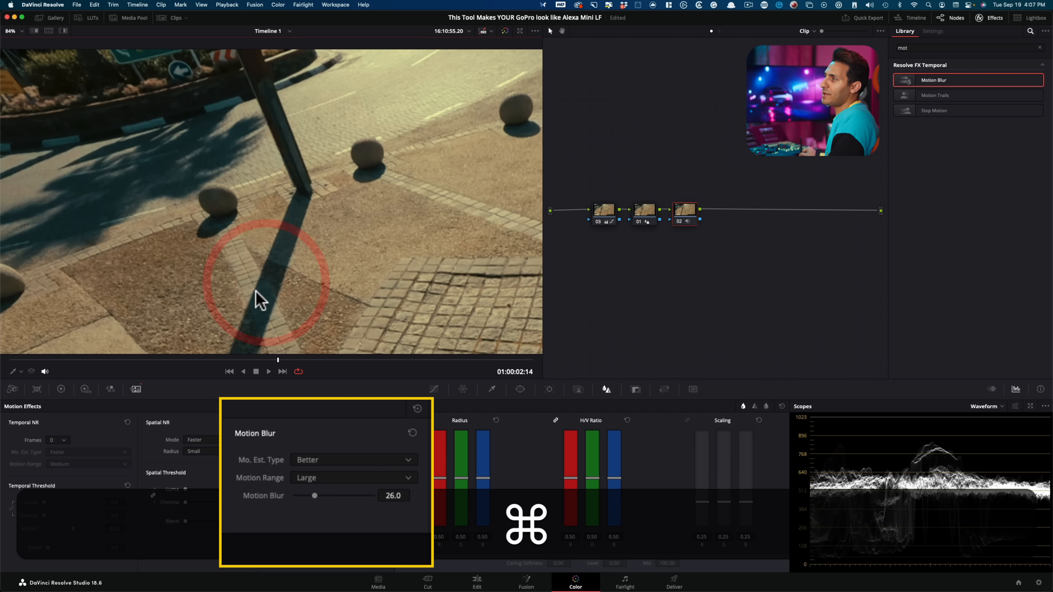
{"action": "key", "text": "super+d"}
{"action": "double_click", "coordinate": [438, 242]}
{"action": "key", "text": "super+d"}
{"action": "key", "text": "super+d"}
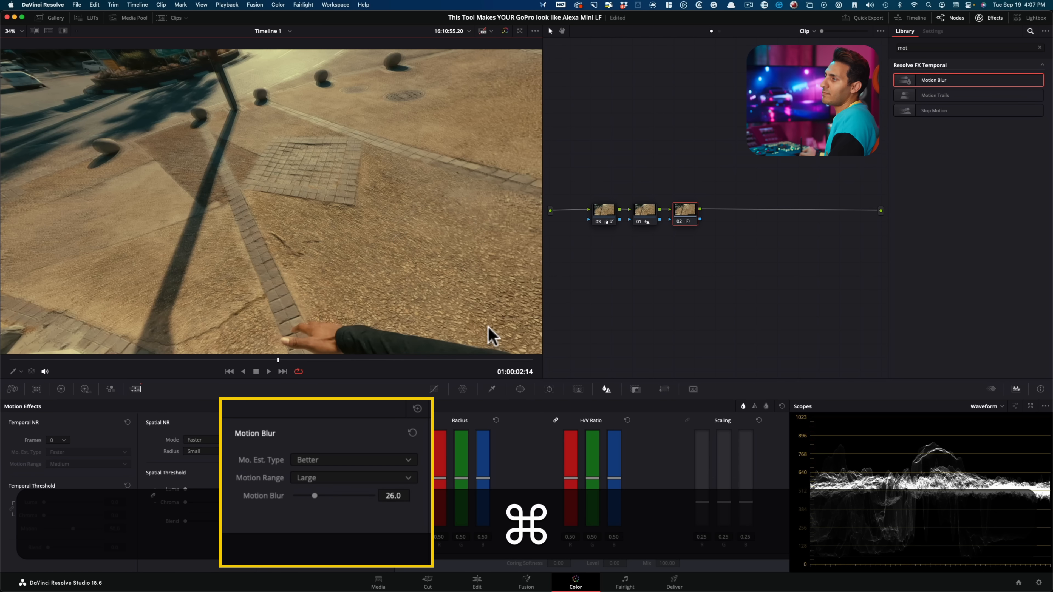
Compare the hand close up with node 02's motion blur repeatedly off and on.
{"action": "scroll", "coordinate": [493, 332], "scroll_direction": "up", "scroll_amount": 1}
{"action": "left_click_drag", "start_coordinate": [493, 332], "coordinate": [458, 161]}
{"action": "scroll", "coordinate": [464, 178], "scroll_direction": "up", "scroll_amount": 1}
{"action": "left_click_drag", "start_coordinate": [361, 96], "coordinate": [287, 39]}
{"action": "scroll", "coordinate": [311, 75], "scroll_direction": "up", "scroll_amount": 1}
{"action": "left_click_drag", "start_coordinate": [307, 147], "coordinate": [391, 255]}
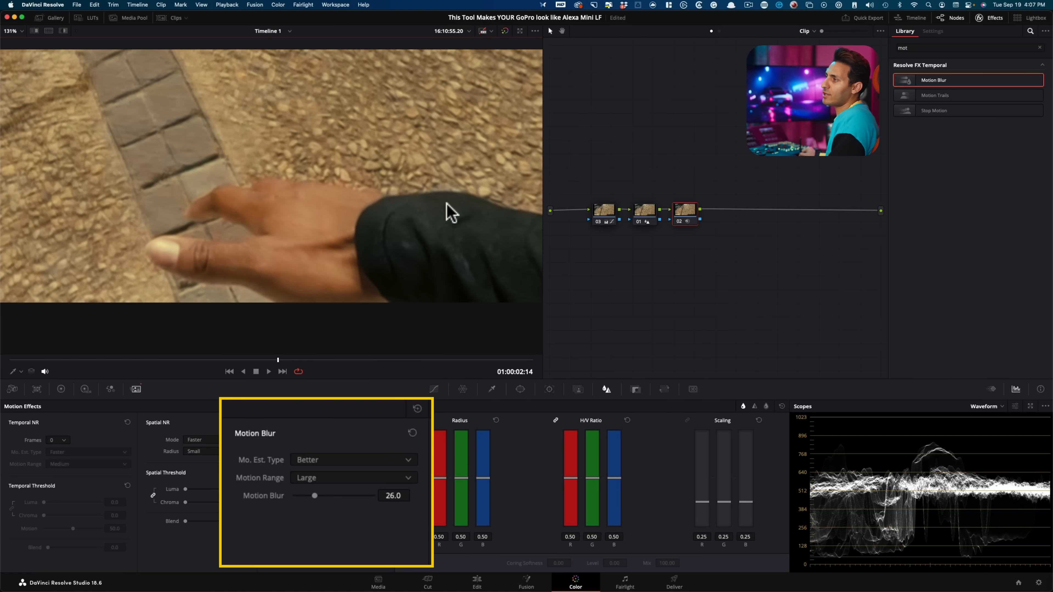
{"action": "key", "text": "super+d"}
{"action": "key", "text": "super+d"}
{"action": "left_click_drag", "start_coordinate": [303, 244], "coordinate": [437, 291]}
{"action": "key", "text": "super+d"}
{"action": "key", "text": "super+d"}
{"action": "scroll", "coordinate": [300, 233], "scroll_direction": "up", "scroll_amount": 1}
{"action": "key", "text": "super+d"}
{"action": "key", "text": "super+d"}
Compare the oval stone bollard close up with node 02's motion blur off and on.
{"action": "scroll", "coordinate": [254, 228], "scroll_direction": "down", "scroll_amount": 1}
{"action": "left_click_drag", "start_coordinate": [279, 219], "coordinate": [370, 273]}
{"action": "scroll", "coordinate": [290, 216], "scroll_direction": "down", "scroll_amount": 4}
{"action": "left_click_drag", "start_coordinate": [241, 243], "coordinate": [291, 259]}
{"action": "scroll", "coordinate": [342, 264], "scroll_direction": "up", "scroll_amount": 3}
{"action": "left_click_drag", "start_coordinate": [277, 216], "coordinate": [343, 190]}
{"action": "key", "text": "super+d"}
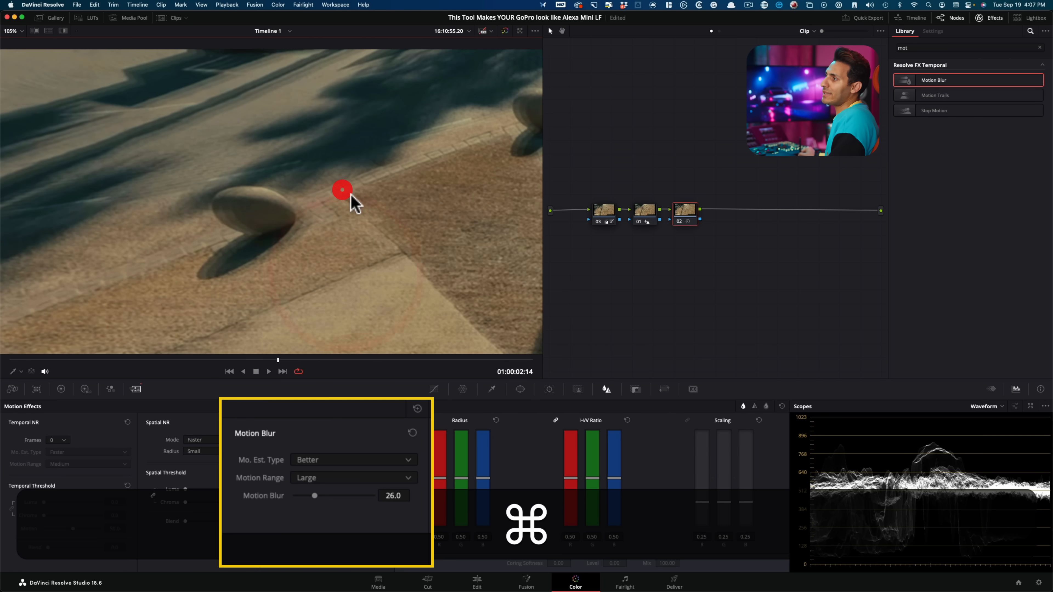
{"action": "key", "text": "super+d"}
{"action": "scroll", "coordinate": [270, 241], "scroll_direction": "up", "scroll_amount": 3}
{"action": "left_click_drag", "start_coordinate": [249, 259], "coordinate": [347, 191]}
{"action": "key", "text": "super+d"}
{"action": "key", "text": "super+d"}
Compare the blurred bollard with the paused trailer frame in Chrome, and return to DaVinci Resolve.
{"action": "key", "text": "super+Tab"}
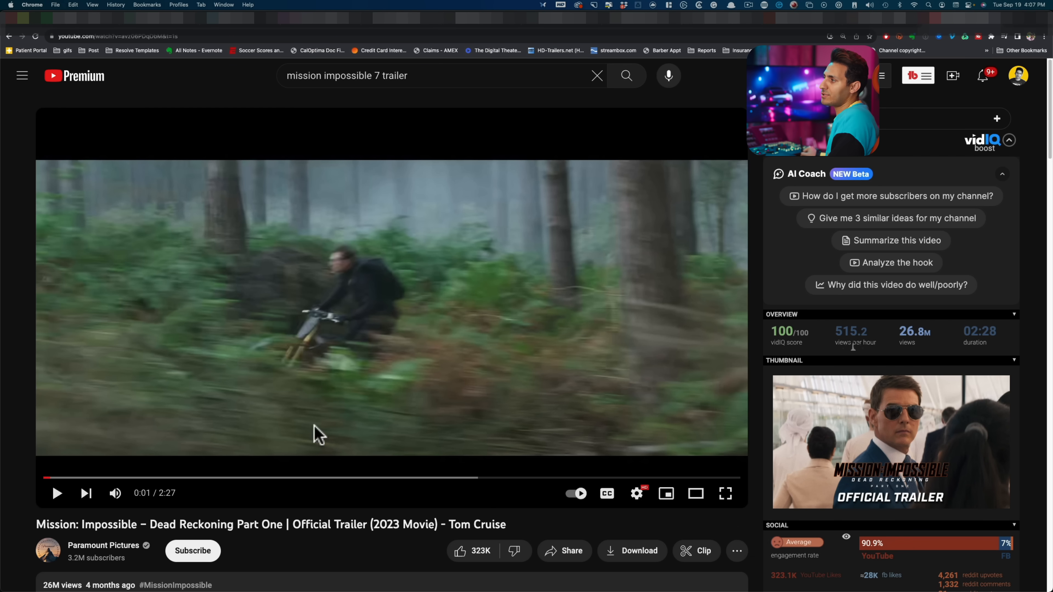
{"action": "key", "text": "super+Tab"}
{"action": "left_click_drag", "start_coordinate": [252, 278], "coordinate": [230, 259]}
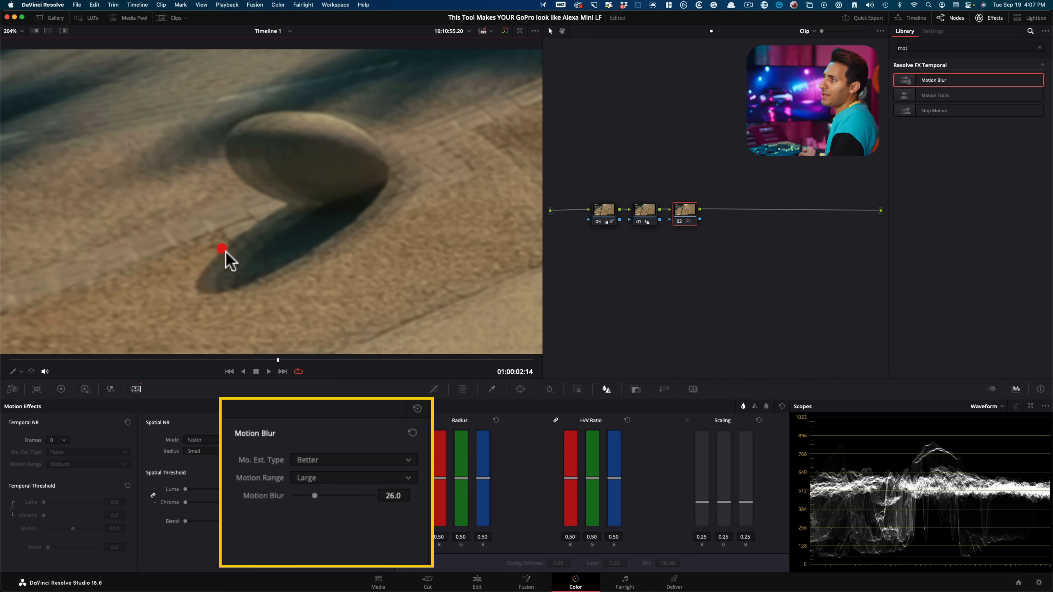
Play the clip at full frame, and compare the hand on the railing at 01:00:00:19 with node 02 off and on.
{"action": "key", "text": "shift+z"}
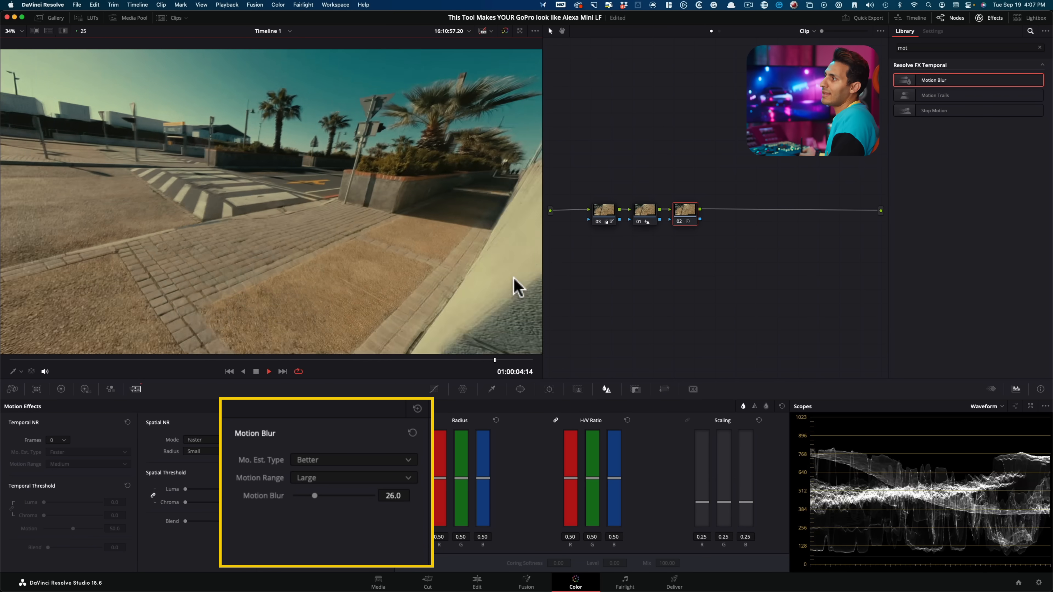
{"action": "key", "text": "space"}
{"action": "key", "text": "space"}
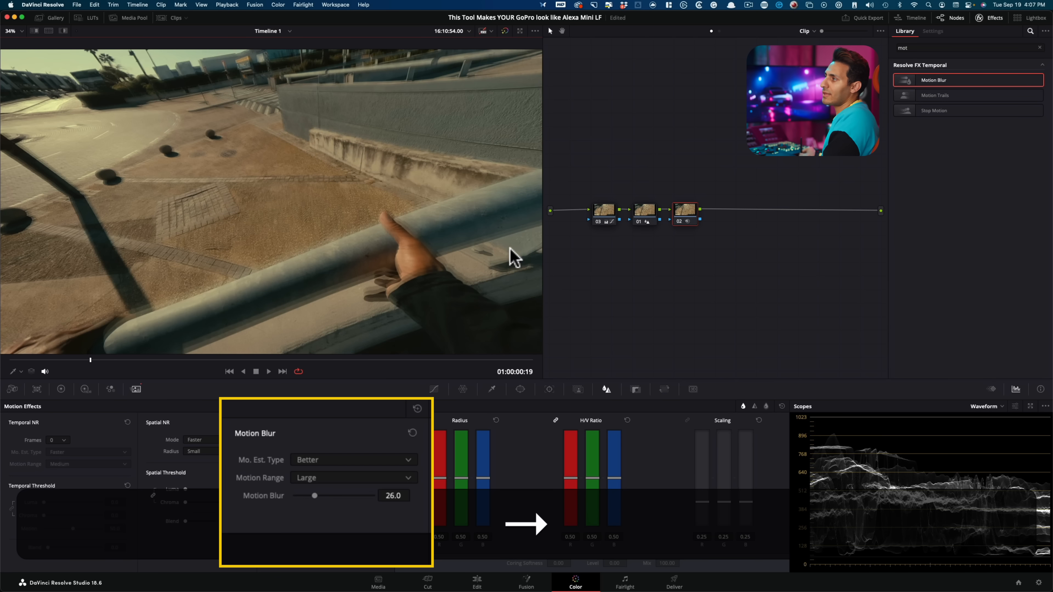
{"action": "scroll", "coordinate": [392, 309], "scroll_direction": "up", "scroll_amount": 10}
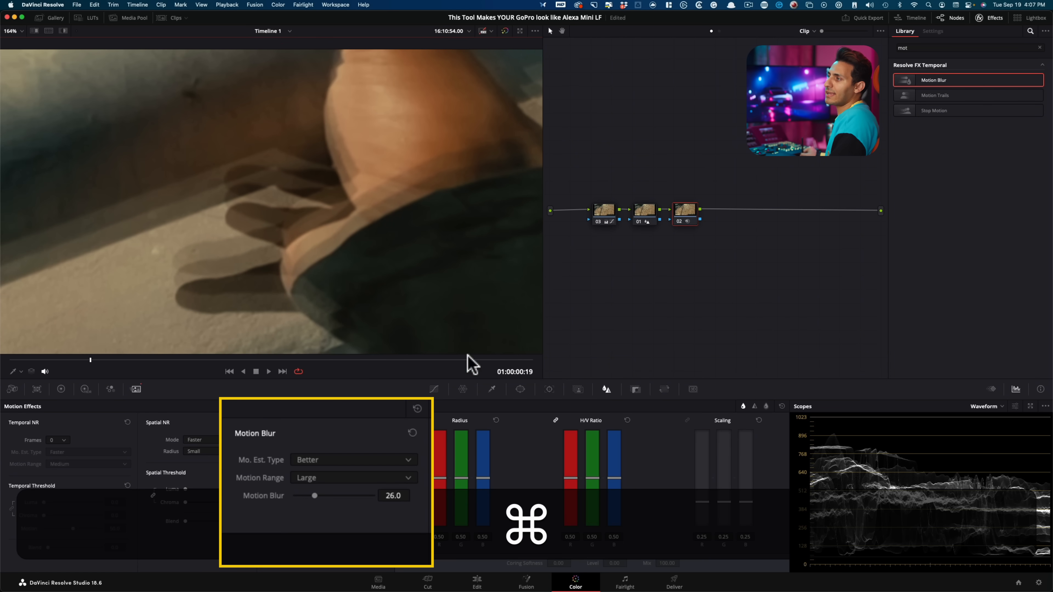
{"action": "key", "text": "super+d"}
{"action": "key", "text": "super+d"}
{"action": "key", "text": "shift+z"}
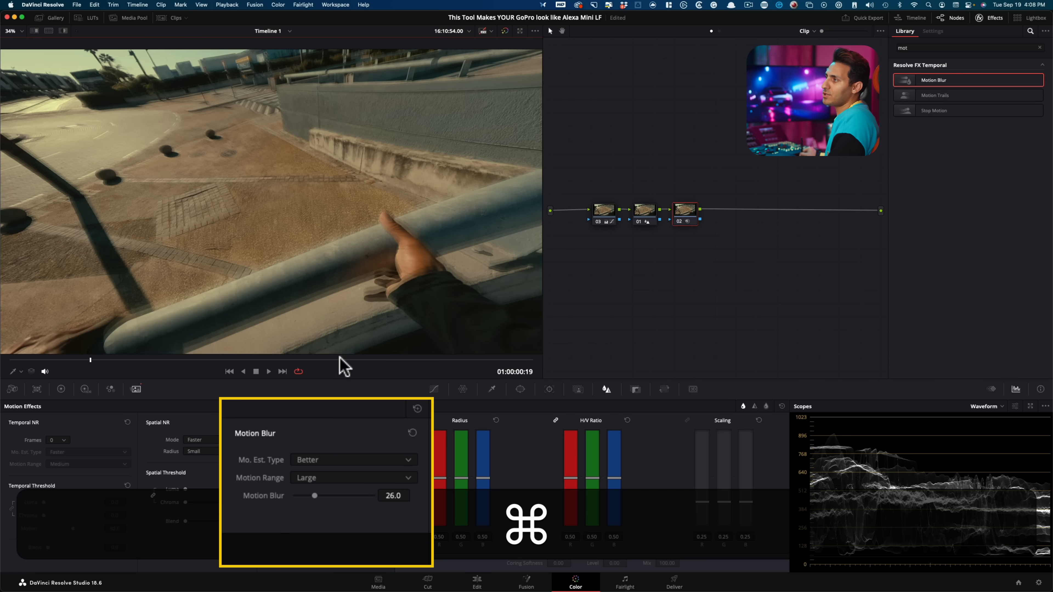
{"action": "key", "text": "space"}
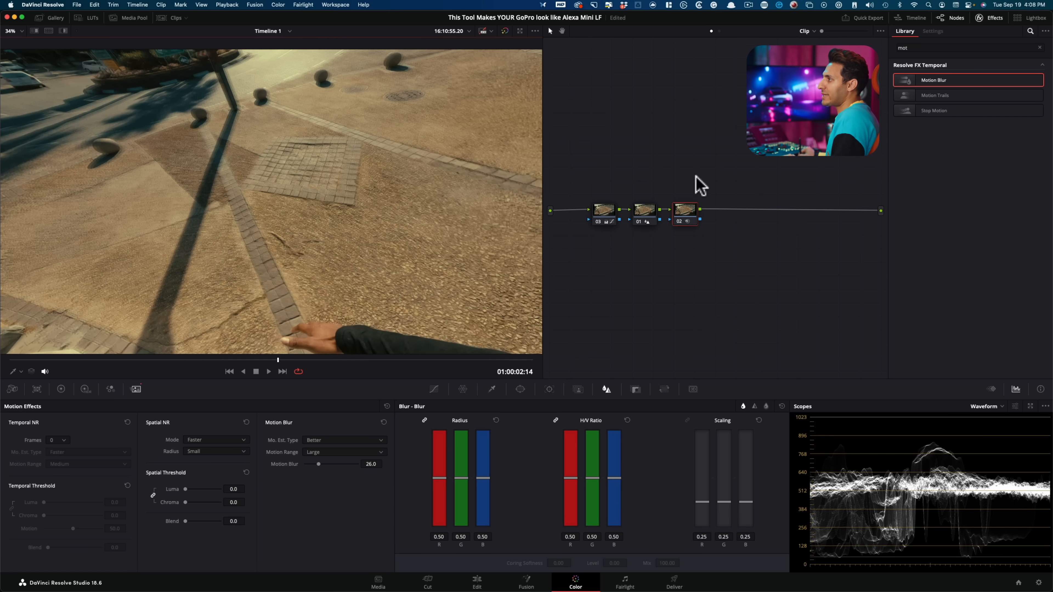
Reset all adjustments on node 02 and apply the Resolve FX Motion Blur effect to it.
{"action": "left_click", "coordinate": [686, 211]}
{"action": "key", "text": "shift+Home"}
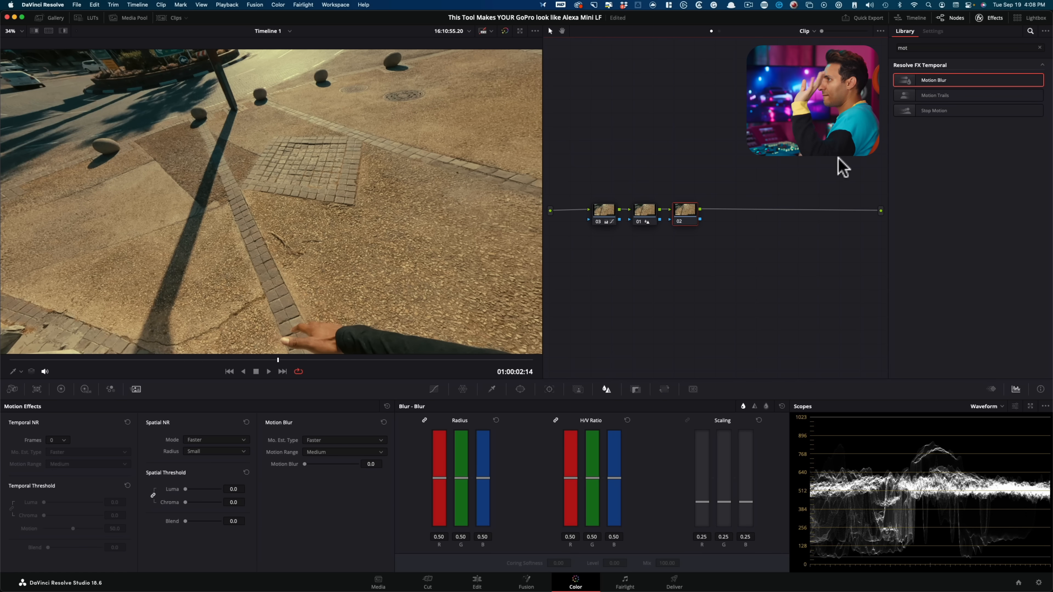
{"action": "left_click_drag", "start_coordinate": [970, 89], "coordinate": [682, 216]}
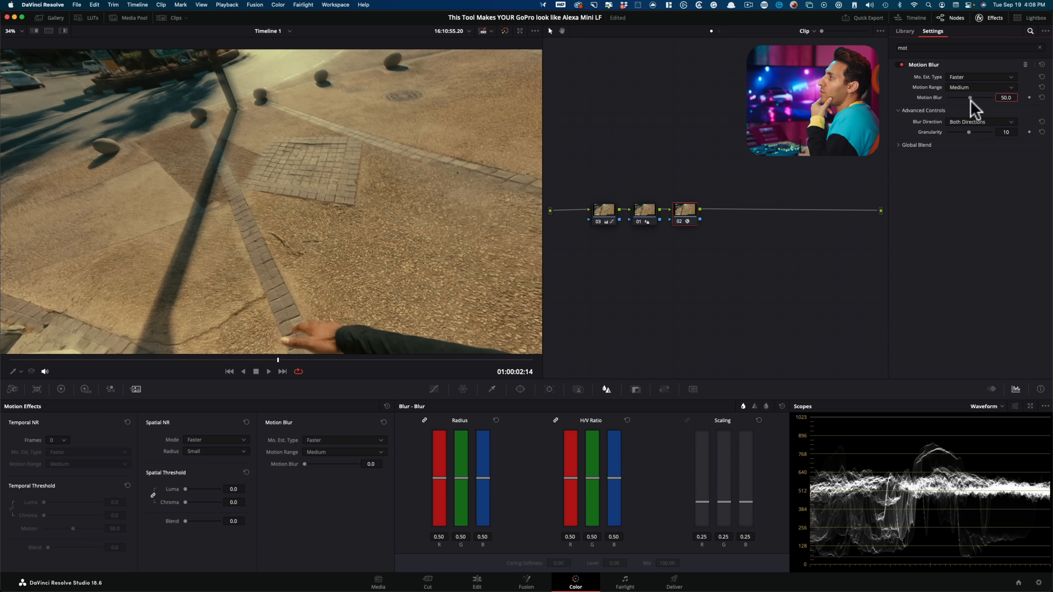
Show the Motion Blur effect's advanced controls and set the granularity to 1.
{"action": "left_click", "coordinate": [919, 111]}
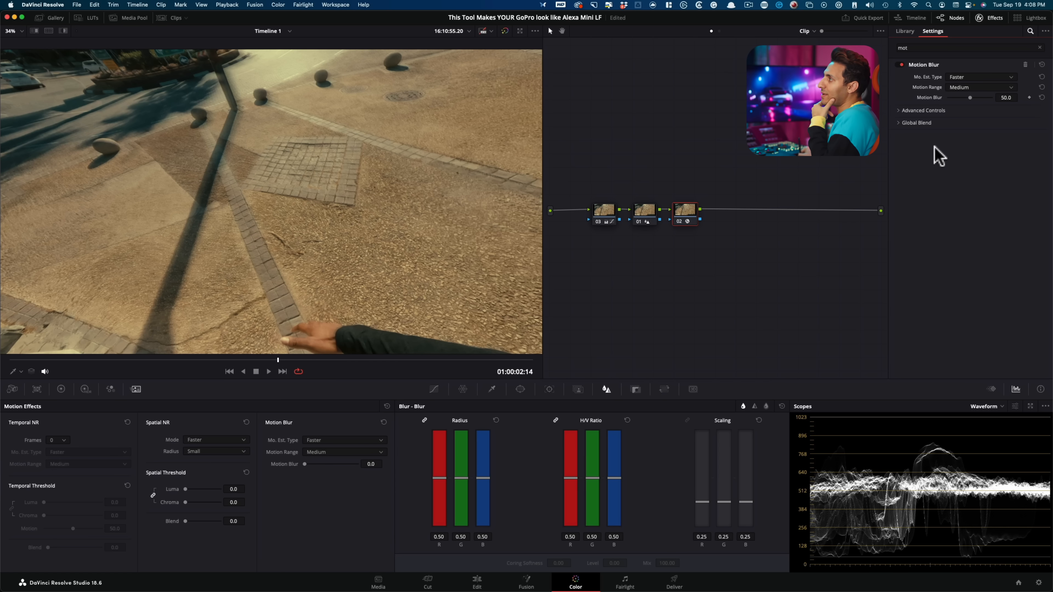
{"action": "left_click", "coordinate": [931, 110]}
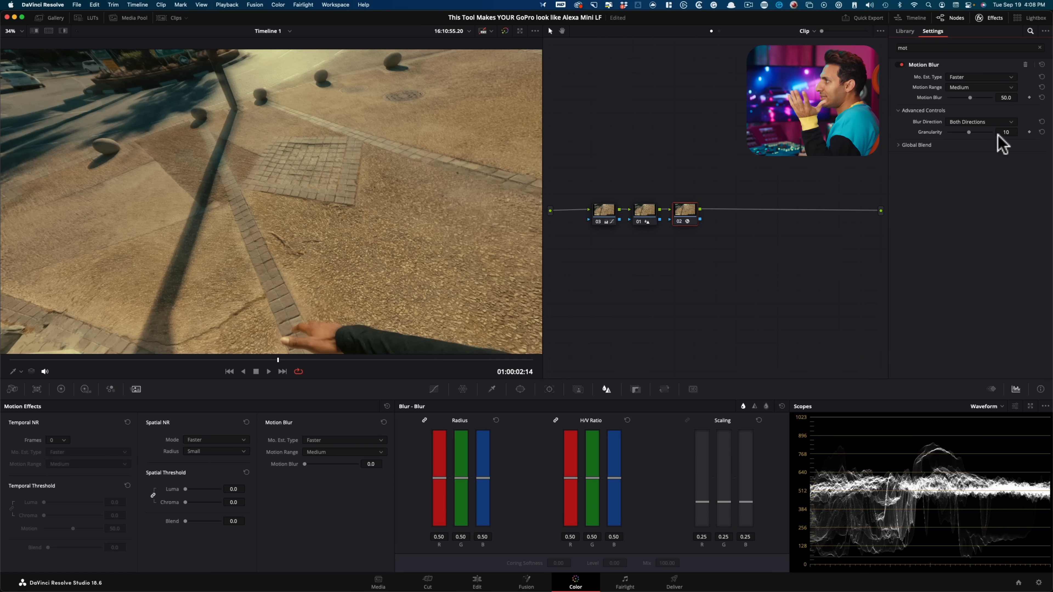
{"action": "left_click_drag", "start_coordinate": [979, 134], "coordinate": [956, 132]}
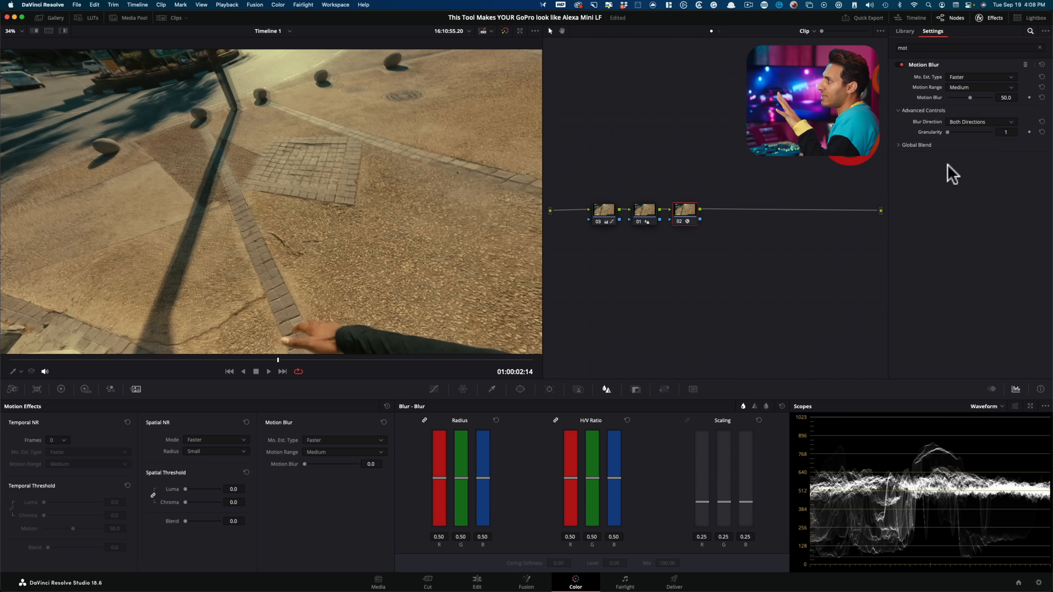
Set the Motion Blur effect to Better motion estimation, Large motion range and a blur amount of 27.
{"action": "left_click", "coordinate": [995, 77]}
{"action": "left_click", "coordinate": [995, 97]}
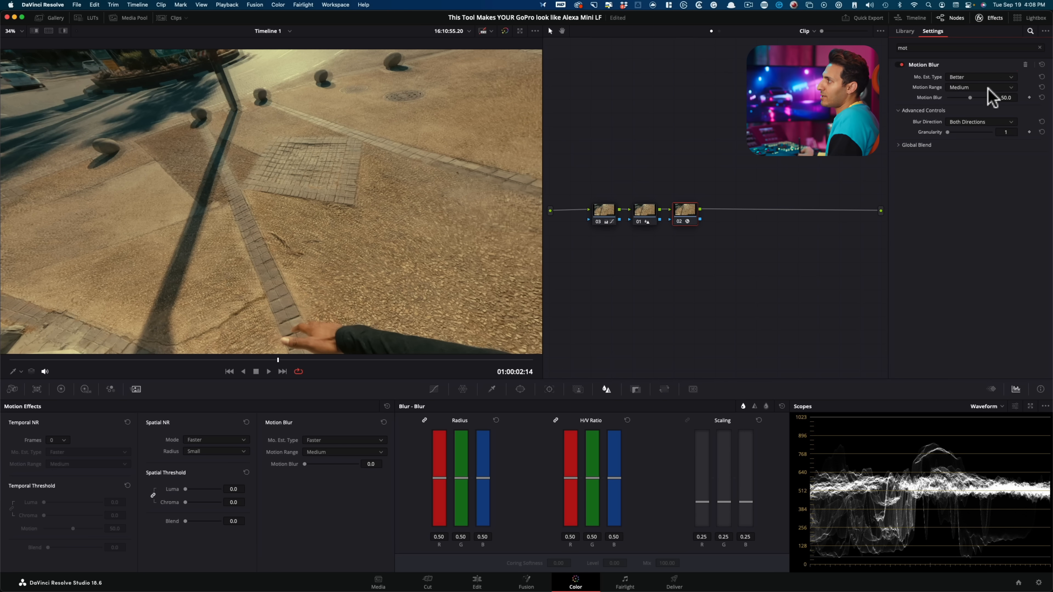
{"action": "left_click", "coordinate": [986, 88]}
{"action": "left_click", "coordinate": [966, 115]}
{"action": "left_click", "coordinate": [993, 88]}
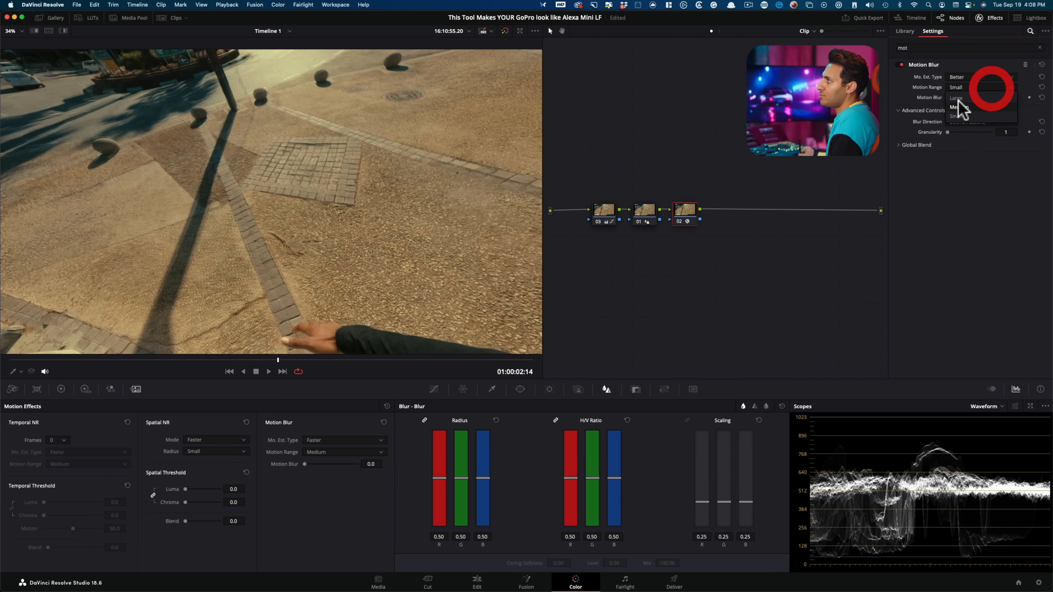
{"action": "left_click", "coordinate": [977, 98]}
{"action": "left_click_drag", "start_coordinate": [970, 97], "coordinate": [960, 102]}
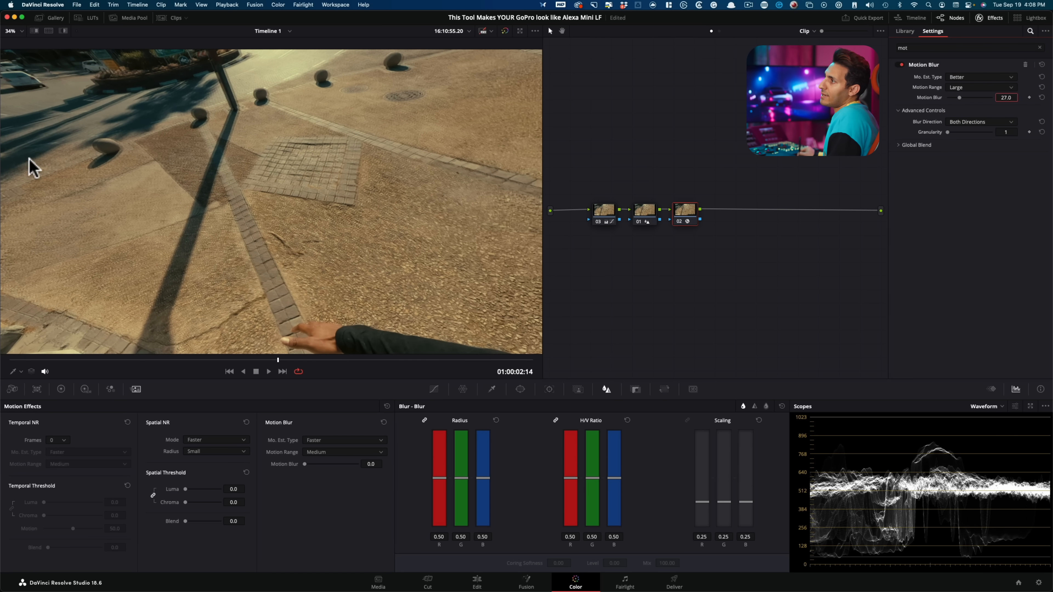
Examine the blurred edges of the stone bollard and its shadow close up.
{"action": "scroll", "coordinate": [402, 209], "scroll_direction": "up", "scroll_amount": 3}
{"action": "left_click_drag", "start_coordinate": [404, 216], "coordinate": [431, 228]}
{"action": "scroll", "coordinate": [324, 216], "scroll_direction": "up", "scroll_amount": 5}
{"action": "left_click_drag", "start_coordinate": [324, 216], "coordinate": [362, 309]}
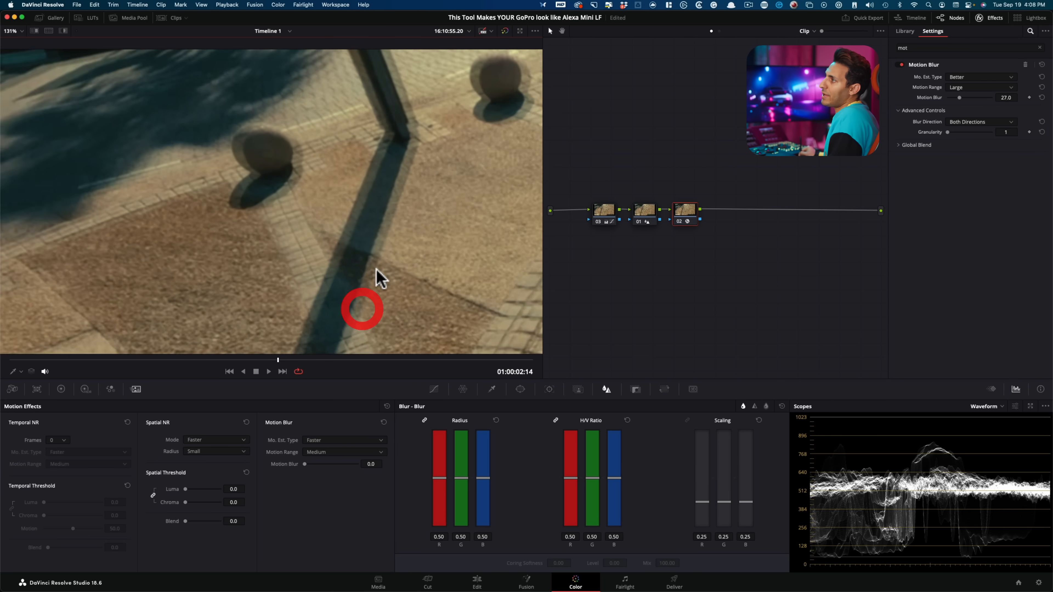
{"action": "scroll", "coordinate": [376, 241], "scroll_direction": "up", "scroll_amount": 3}
{"action": "mouse_move", "coordinate": [376, 240]}
{"action": "left_mouse_down"}
{"action": "mouse_move", "coordinate": [412, 287]}
{"action": "mouse_move", "coordinate": [449, 257]}
{"action": "mouse_move", "coordinate": [370, 239]}
{"action": "left_mouse_up"}
{"action": "scroll", "coordinate": [381, 245], "scroll_direction": "up", "scroll_amount": 2}
{"action": "scroll", "coordinate": [449, 256], "scroll_direction": "down", "scroll_amount": 1}
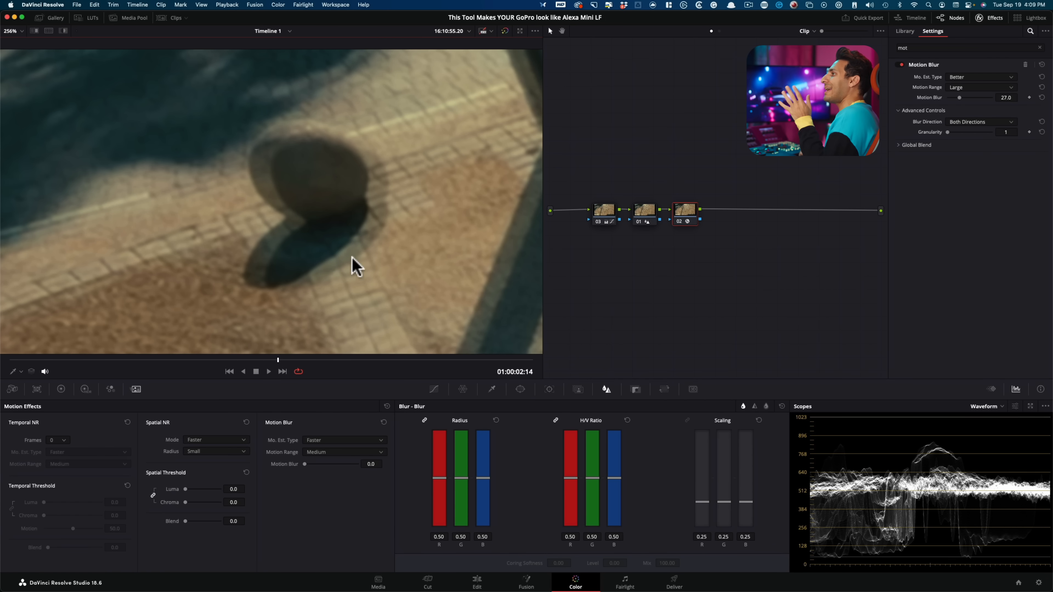
Set the motion blur granularity to 20, and compare the bollard with node 02 off and on.
{"action": "left_click", "coordinate": [978, 123]}
{"action": "left_click", "coordinate": [724, 164]}
{"action": "left_click_drag", "start_coordinate": [946, 132], "coordinate": [993, 132]}
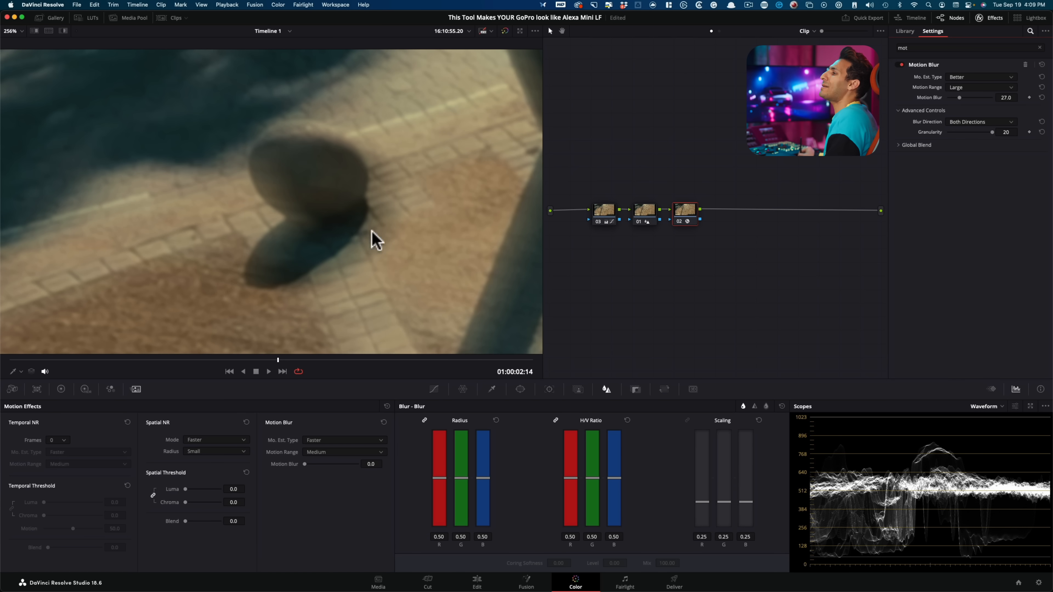
{"action": "key", "text": "super+d"}
{"action": "key", "text": "super+d"}
{"action": "key", "text": "super+d"}
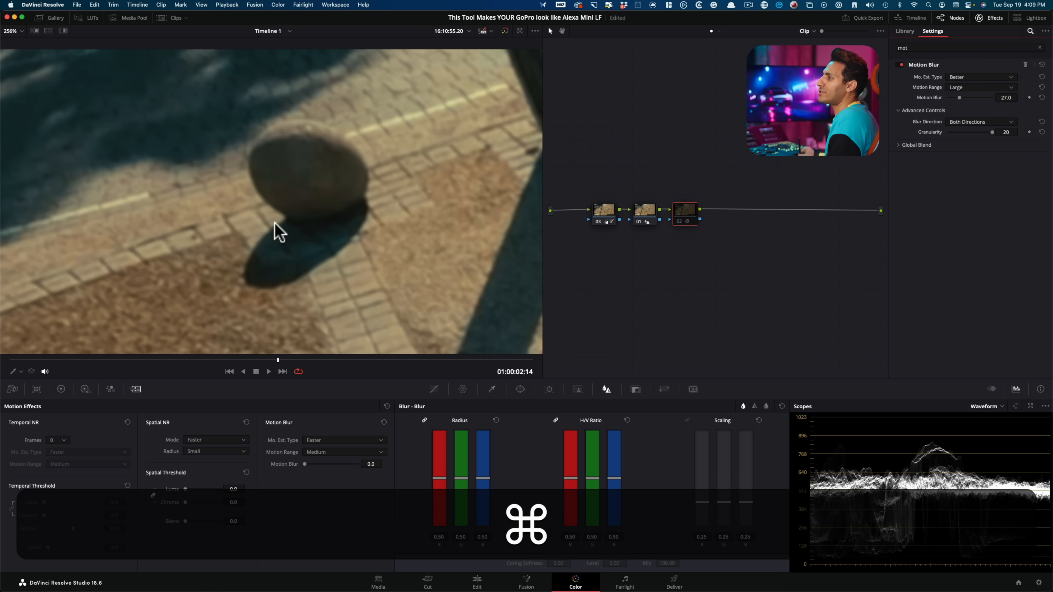
{"action": "key", "text": "super+d"}
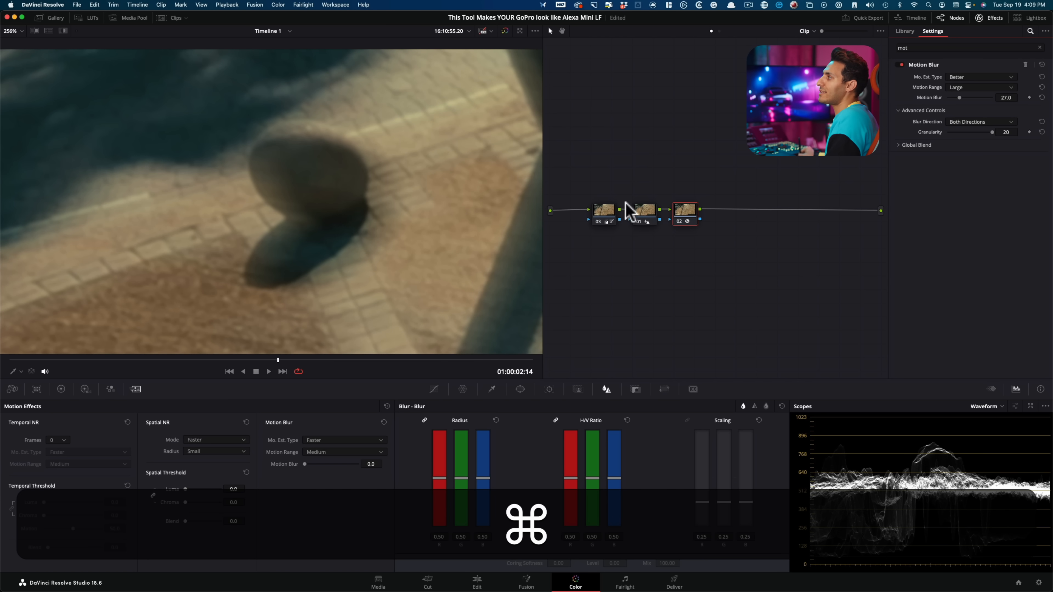
Set the blur direction to From Previous Frame, and compare the bollard with node 02 off and on.
{"action": "left_click", "coordinate": [994, 122]}
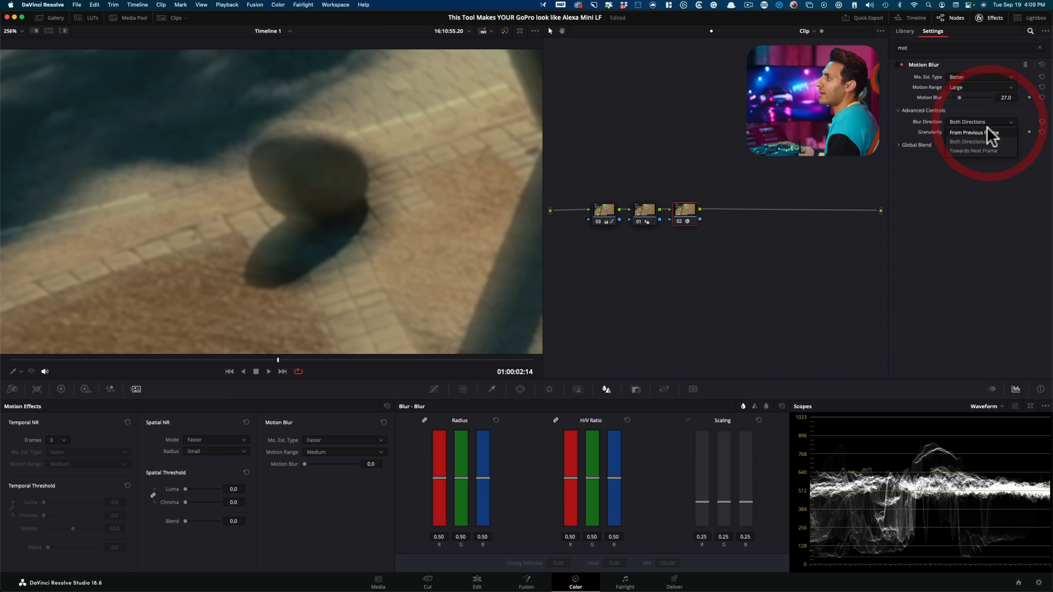
{"action": "left_click", "coordinate": [993, 132]}
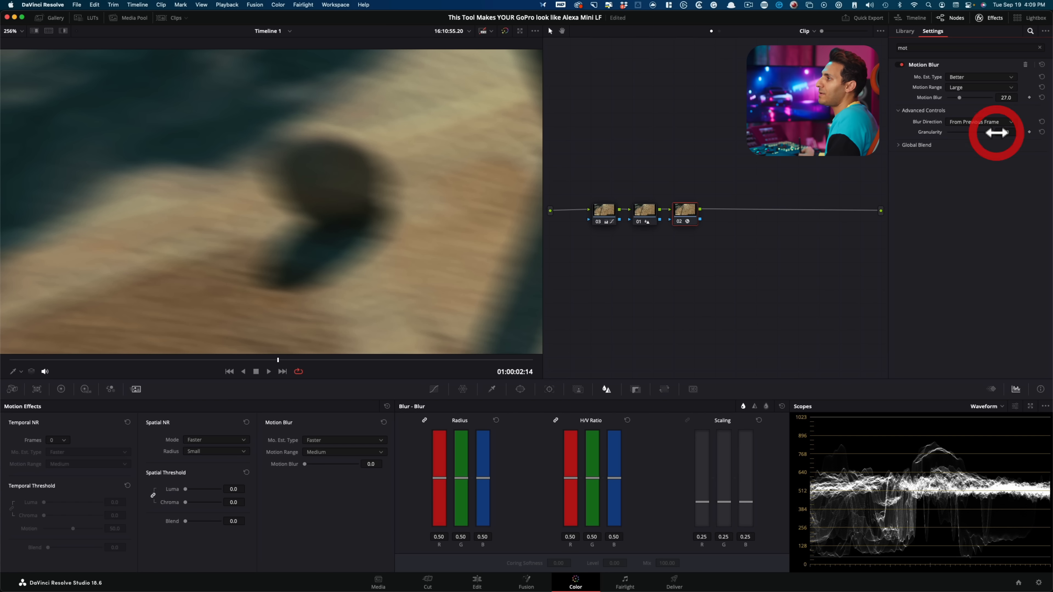
{"action": "key", "text": "super+d"}
{"action": "key", "text": "super+d"}
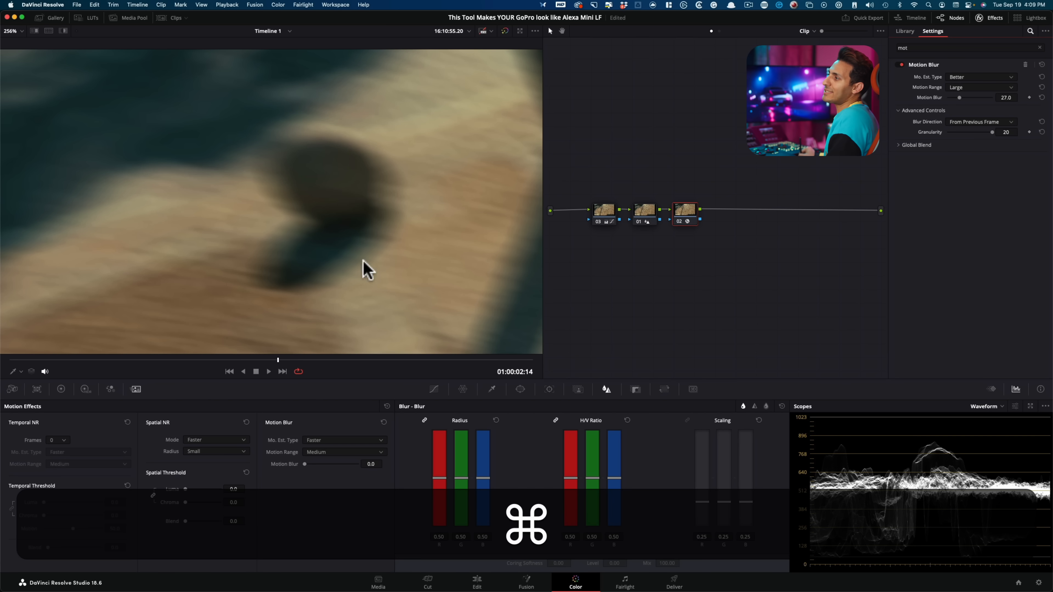
Leave the blur direction as it is, compare the result with the paused trailer in Chrome, and return to DaVinci Resolve.
{"action": "left_click", "coordinate": [990, 121]}
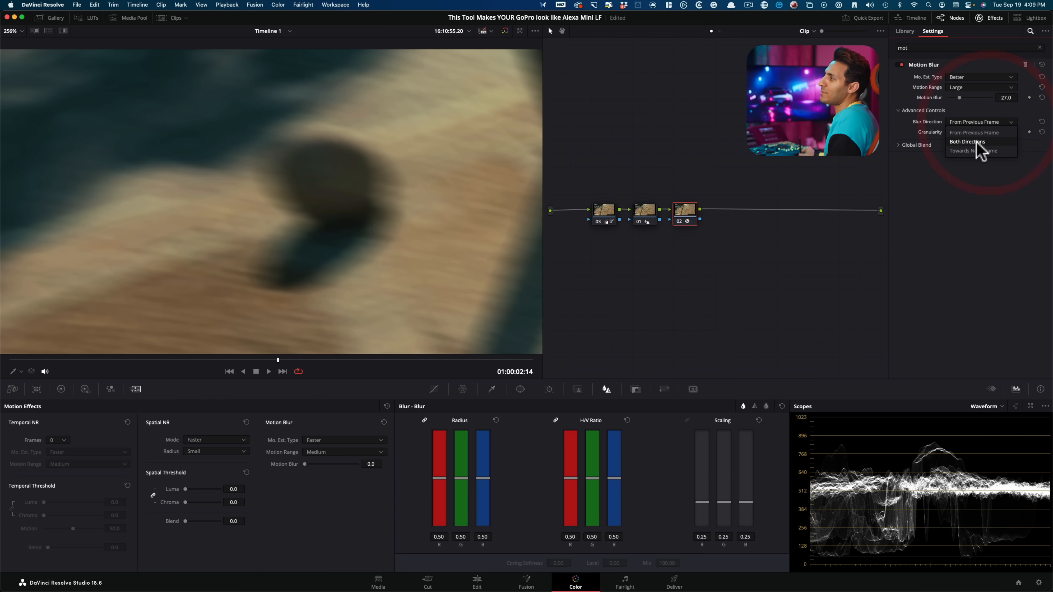
{"action": "left_click", "coordinate": [742, 161]}
{"action": "key", "text": "super+Tab"}
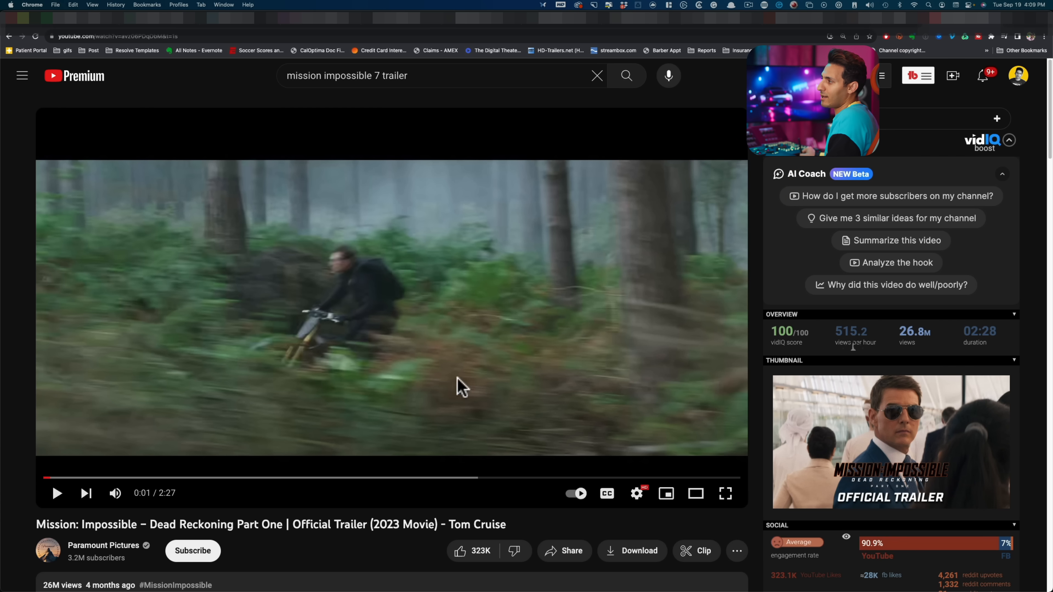
{"action": "key", "text": "super+Tab"}
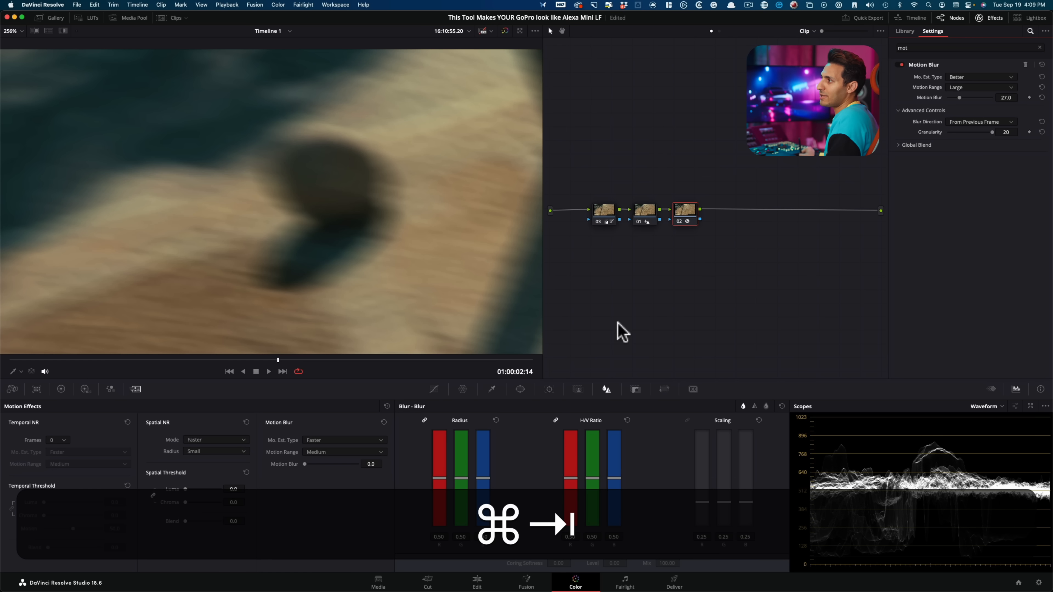
Compare the bollard with the blur set to Both Directions, From Previous Frame and all grades bypassed, ending on From Previous Frame with grades enabled.
{"action": "left_click", "coordinate": [991, 122]}
{"action": "left_click", "coordinate": [995, 142]}
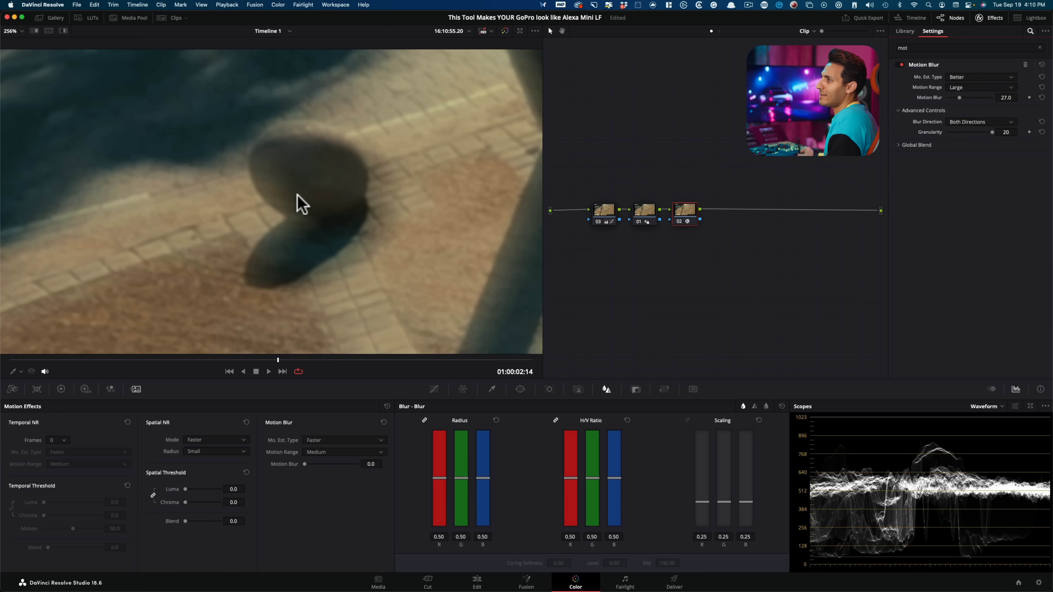
{"action": "key", "text": "super+z"}
{"action": "key", "text": "super+shift+z"}
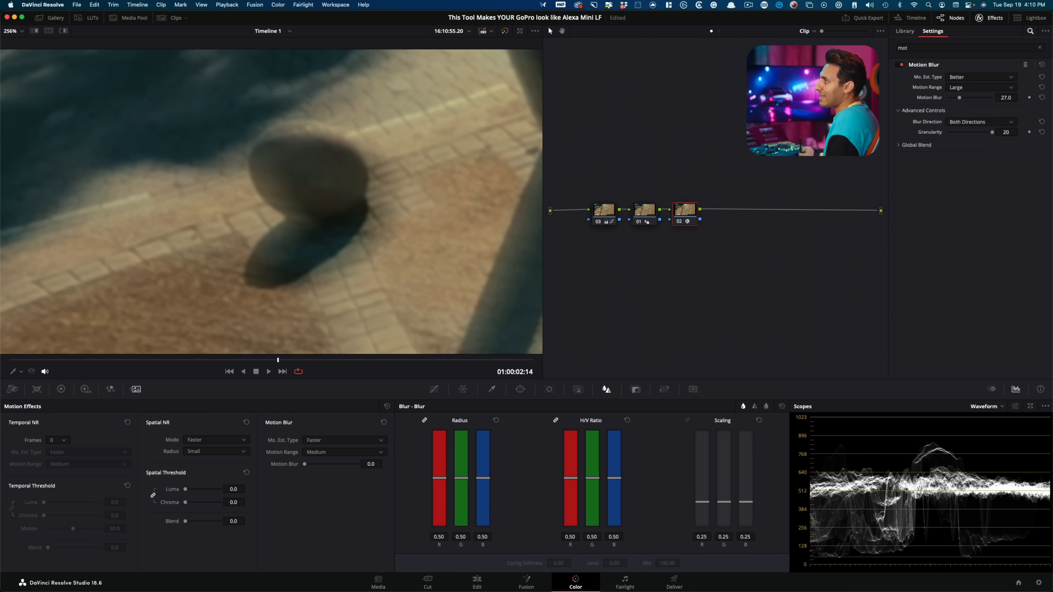
{"action": "left_click", "coordinate": [993, 123]}
{"action": "left_click", "coordinate": [983, 132]}
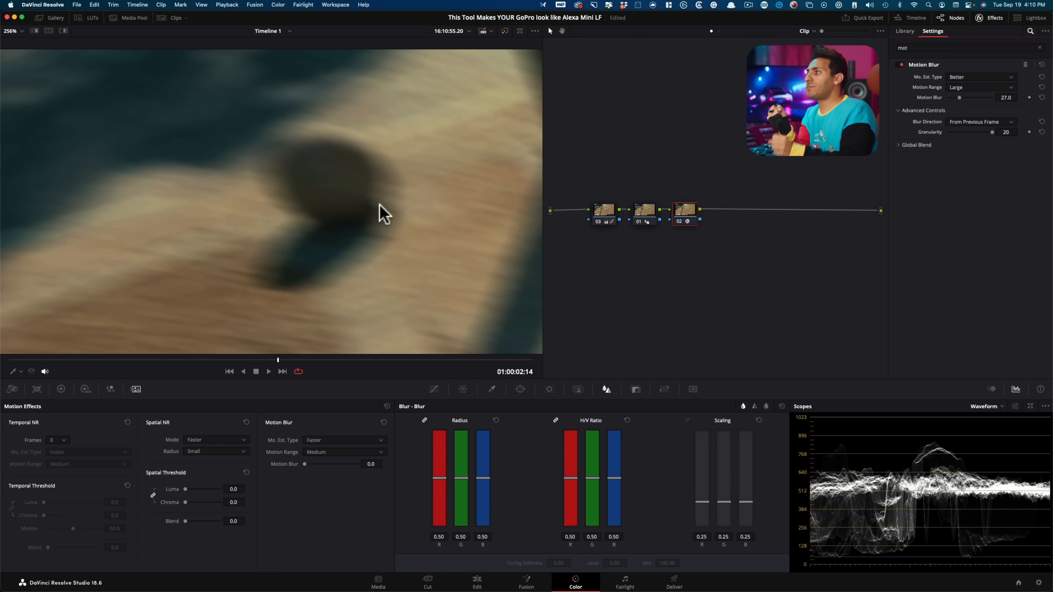
{"action": "key", "text": "shift+d"}
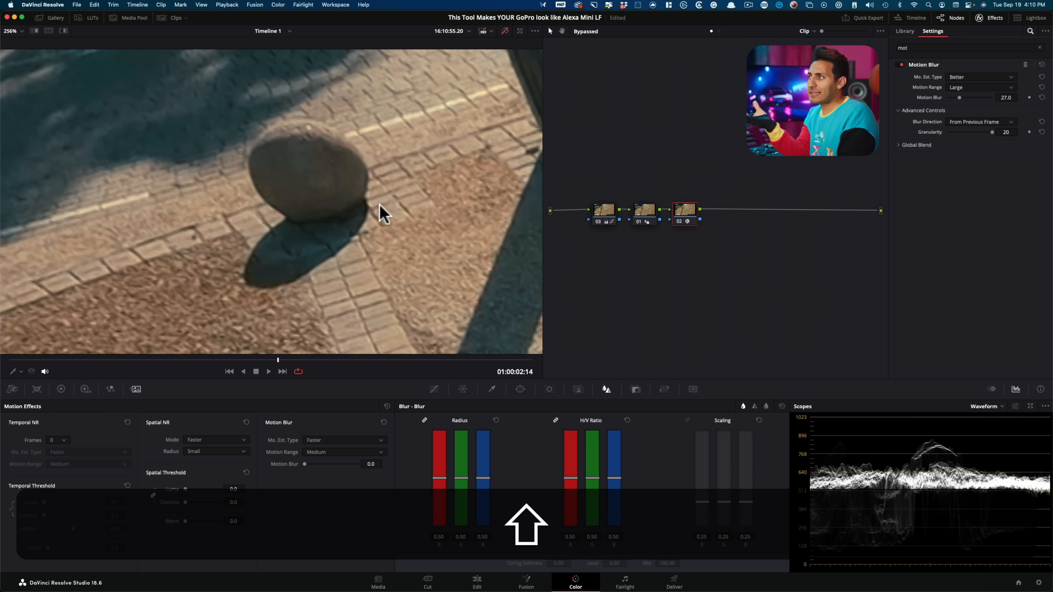
{"action": "key", "text": "shift+d"}
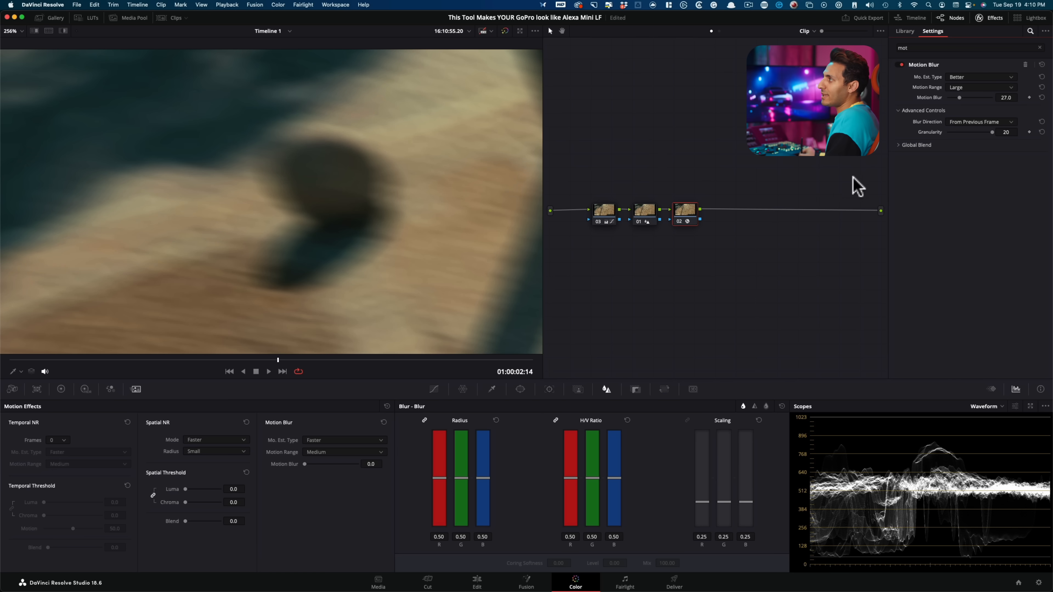
Examine the hand on the ground close up, compare it with the trailer frame in Chrome, and return to DaVinci Resolve.
{"action": "key", "text": "shift+z"}
{"action": "scroll", "coordinate": [327, 322], "scroll_direction": "up", "scroll_amount": 5}
{"action": "left_click_drag", "start_coordinate": [326, 321], "coordinate": [344, 50]}
{"action": "scroll", "coordinate": [373, 138], "scroll_direction": "up", "scroll_amount": 1}
{"action": "left_click_drag", "start_coordinate": [372, 140], "coordinate": [388, 259]}
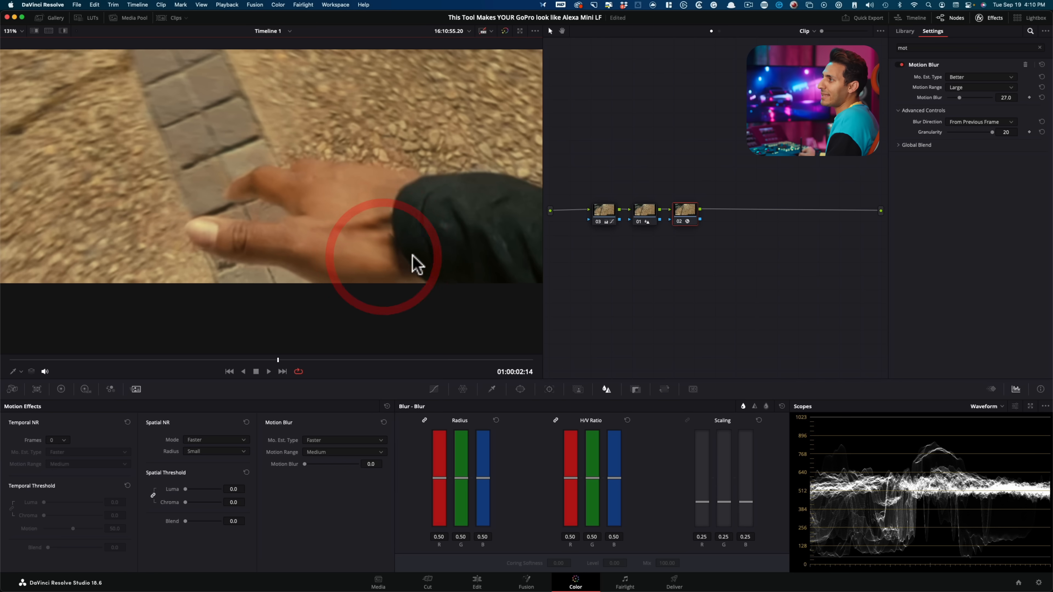
{"action": "key", "text": "super+Tab"}
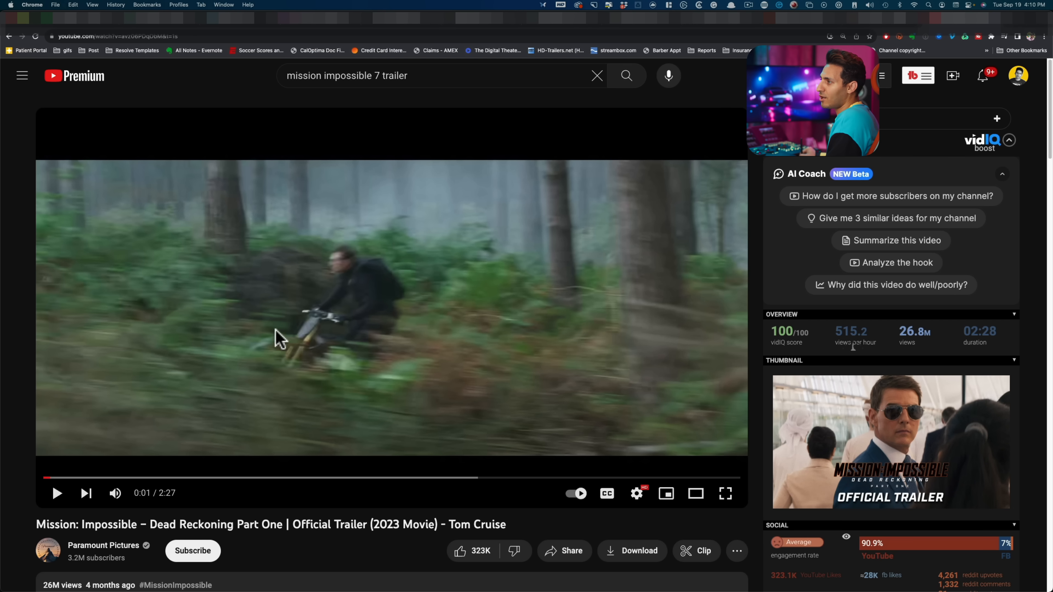
{"action": "key", "text": "super+Tab"}
Compare the full frame, and the pole and bollards close up, with all grades bypassed and enabled.
{"action": "key", "text": "shift+z"}
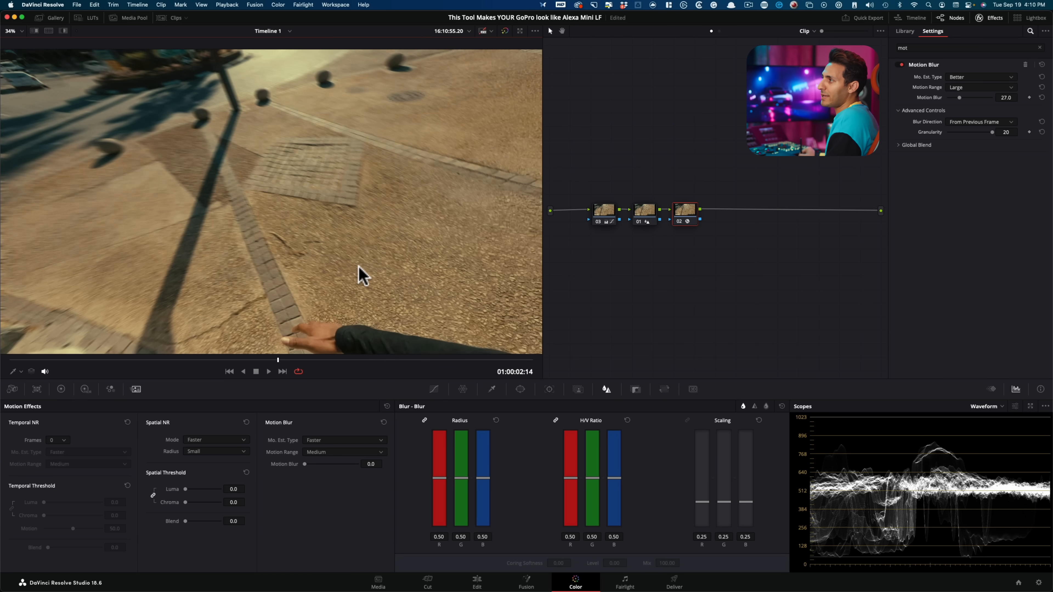
{"action": "key", "text": "shift+d"}
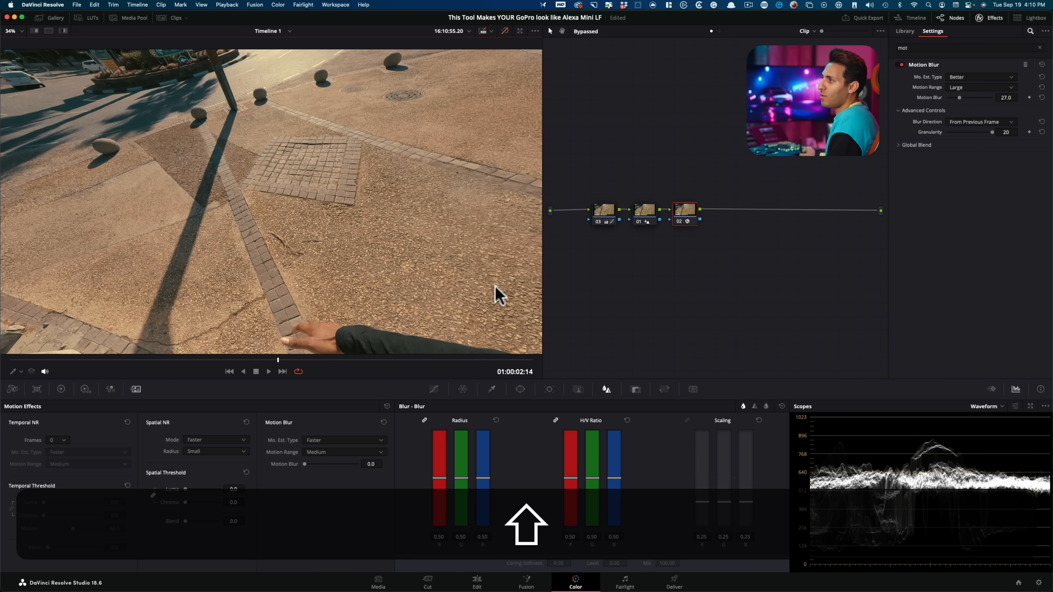
{"action": "key", "text": "shift+d"}
{"action": "scroll", "coordinate": [212, 170], "scroll_direction": "up", "scroll_amount": 2}
{"action": "left_click_drag", "start_coordinate": [297, 203], "coordinate": [417, 252]}
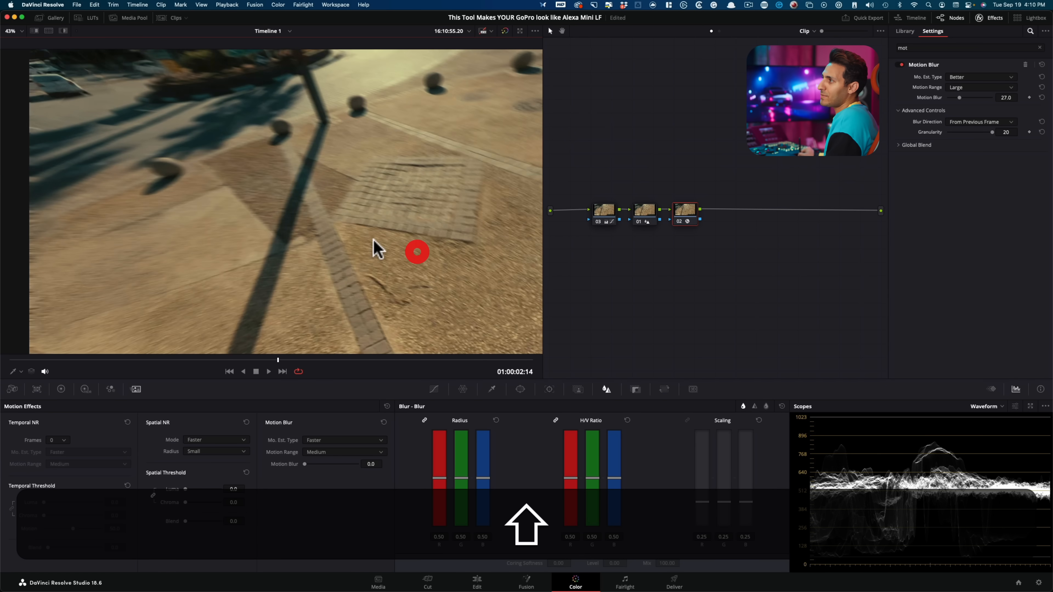
{"action": "scroll", "coordinate": [313, 189], "scroll_direction": "up", "scroll_amount": 5}
{"action": "left_click_drag", "start_coordinate": [314, 189], "coordinate": [516, 353]}
{"action": "left_click_drag", "start_coordinate": [406, 318], "coordinate": [168, 316]}
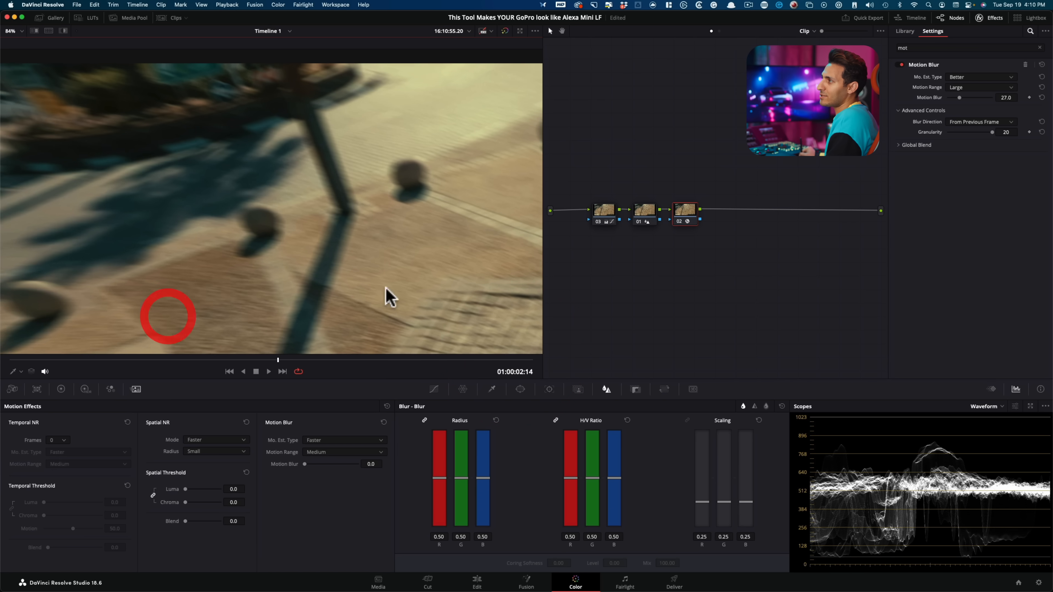
{"action": "key", "text": "shift+d"}
{"action": "key", "text": "shift+d"}
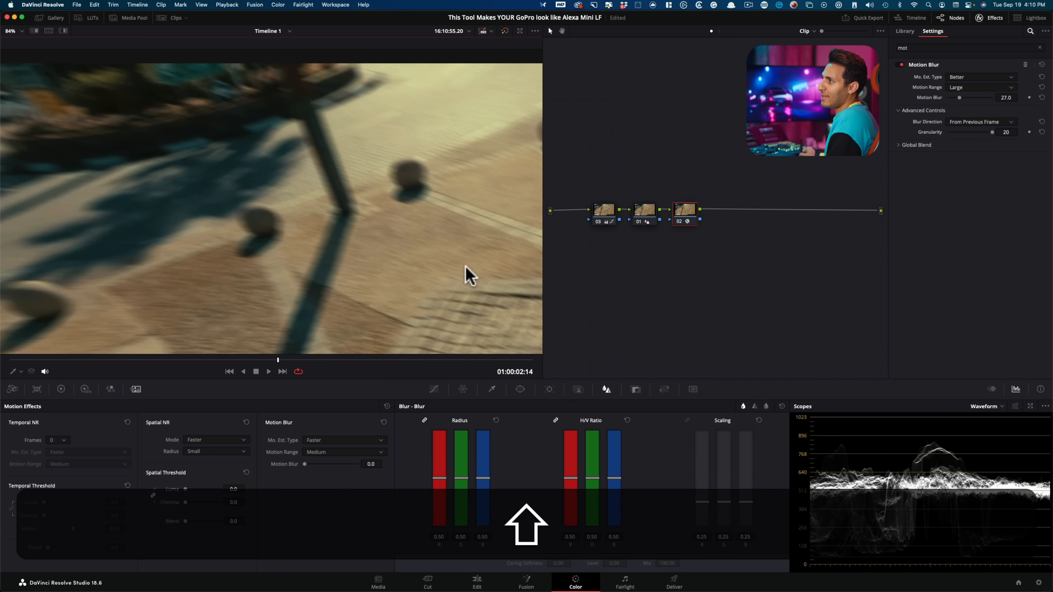
Play the motion-blurred clip at full frame and pause at 01:00:03:18.
{"action": "key", "text": "shift+z"}
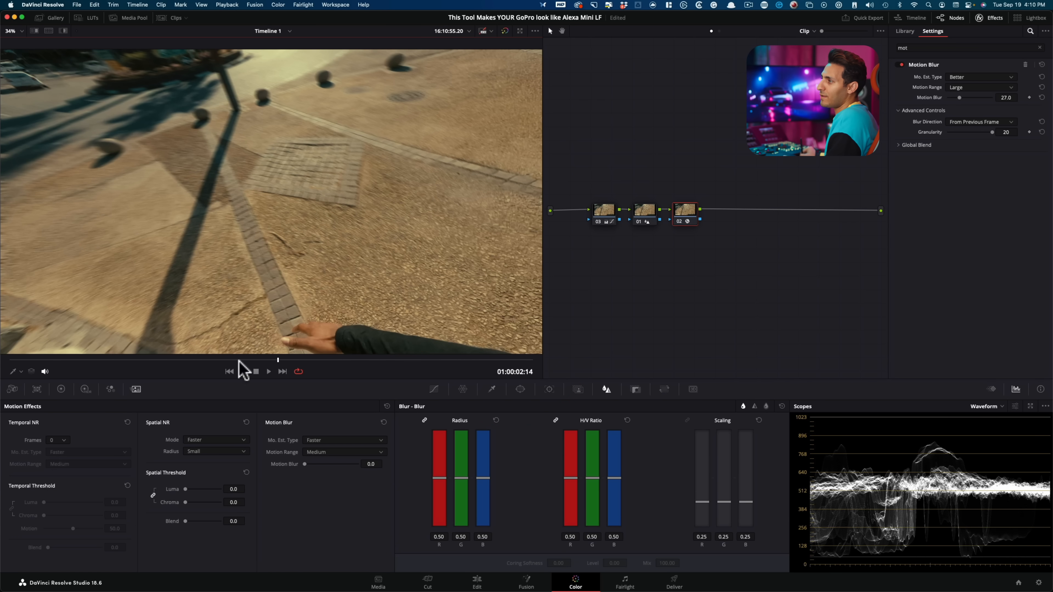
{"action": "key", "text": "space"}
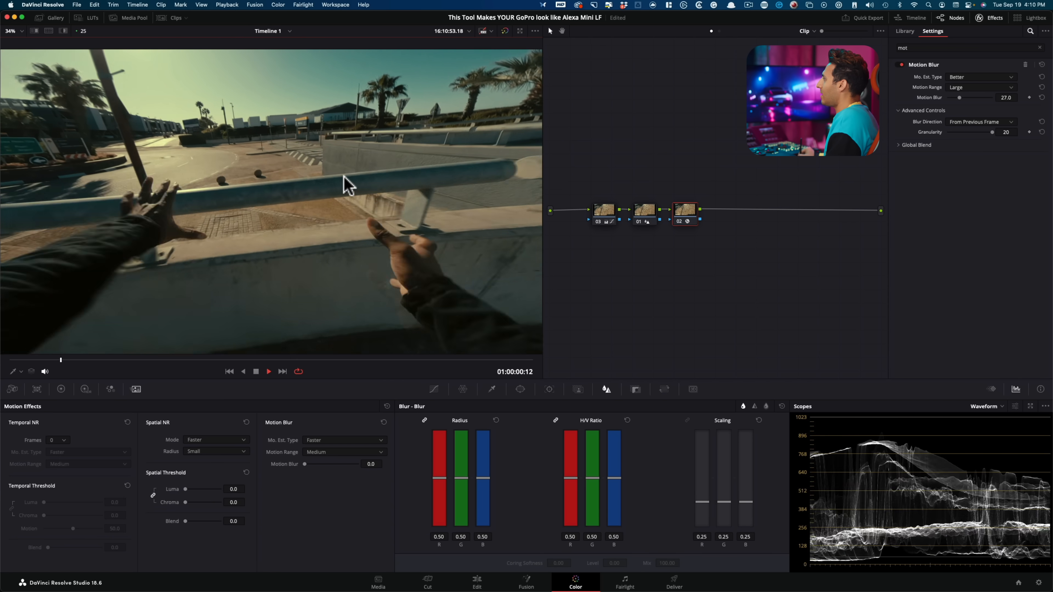
{"action": "key", "text": "space"}
{"action": "key", "text": "space"}
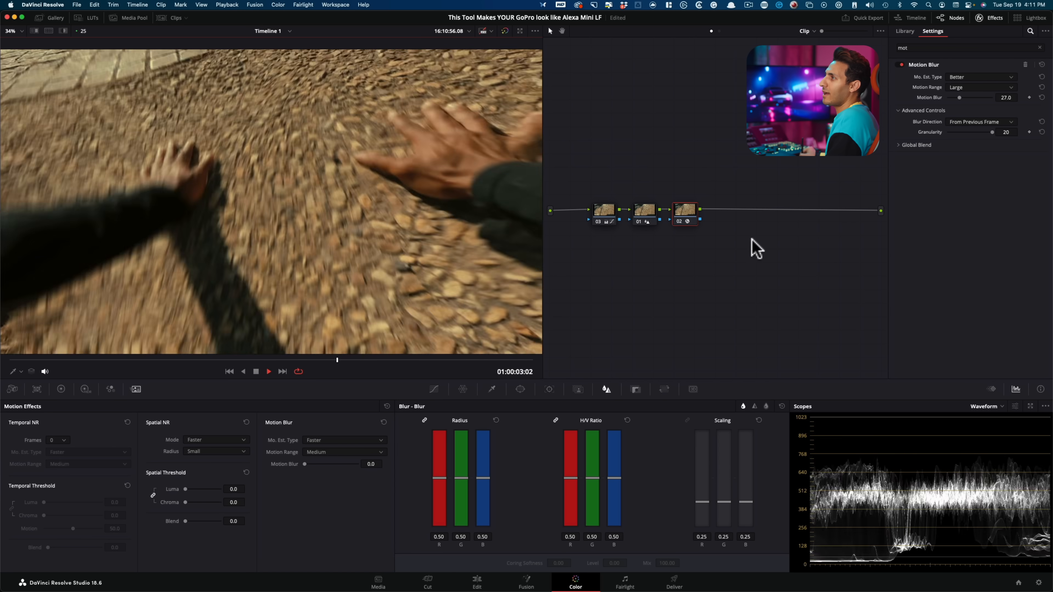
{"action": "key", "text": "space"}
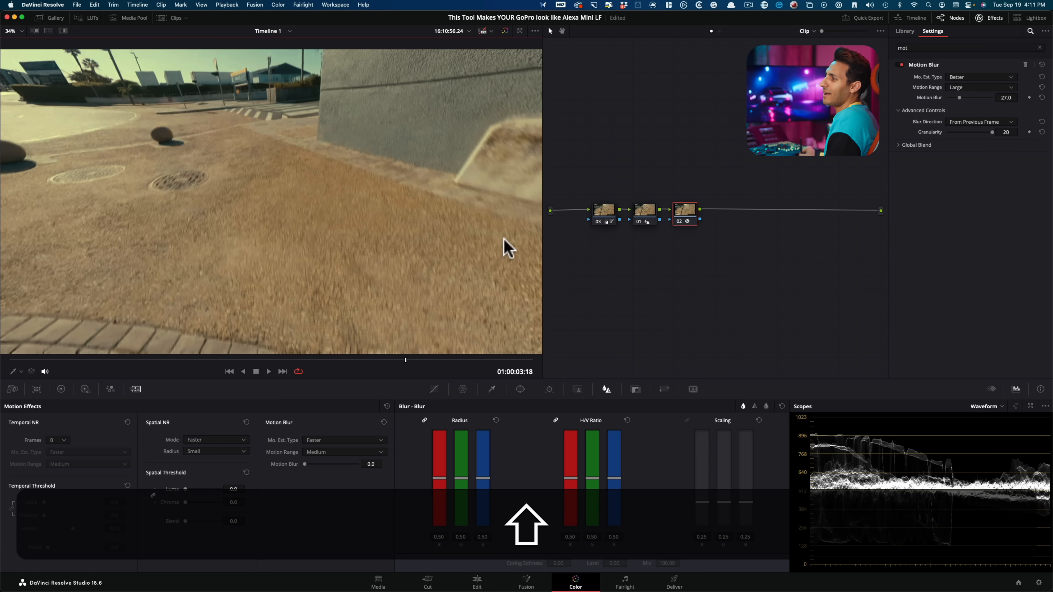